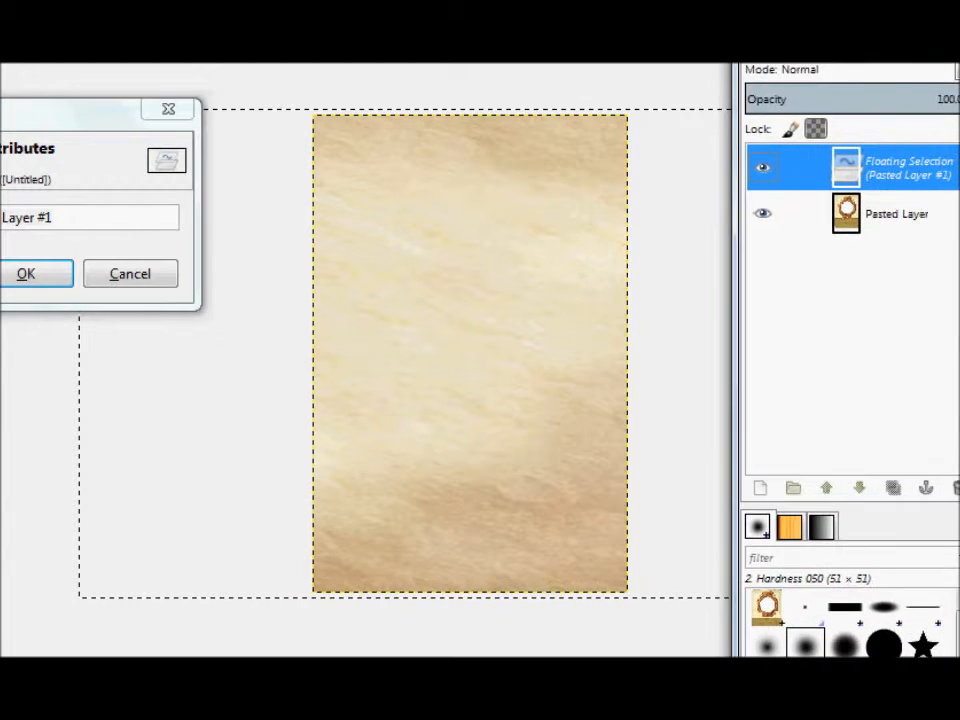
Name the floating pasted texture layer Background.
drag(71, 120, 227, 128)
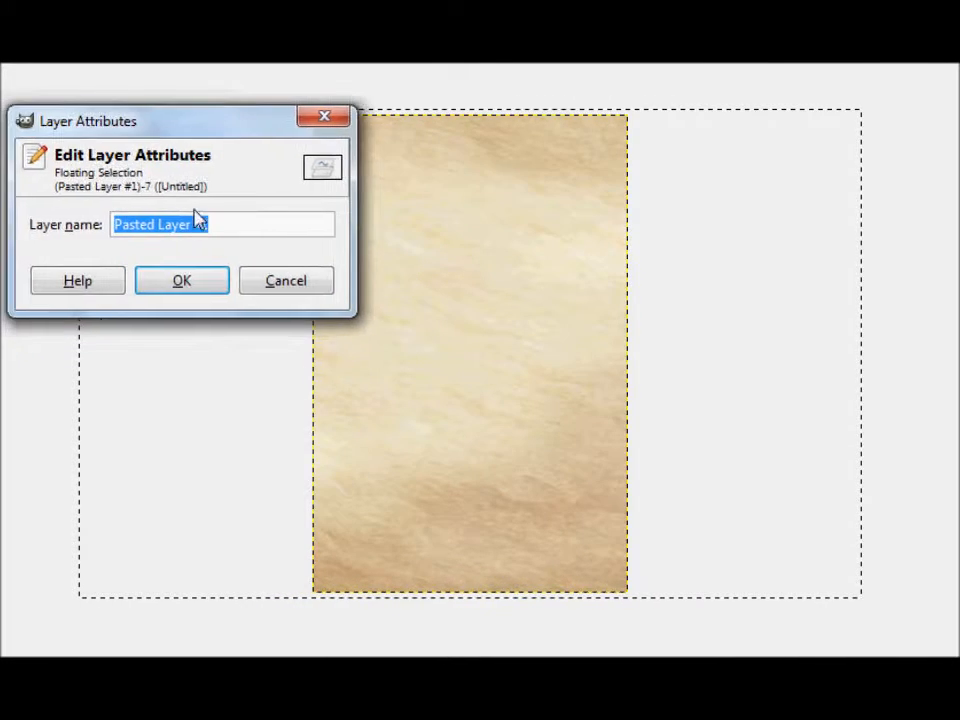
text(Background)
key(Return)
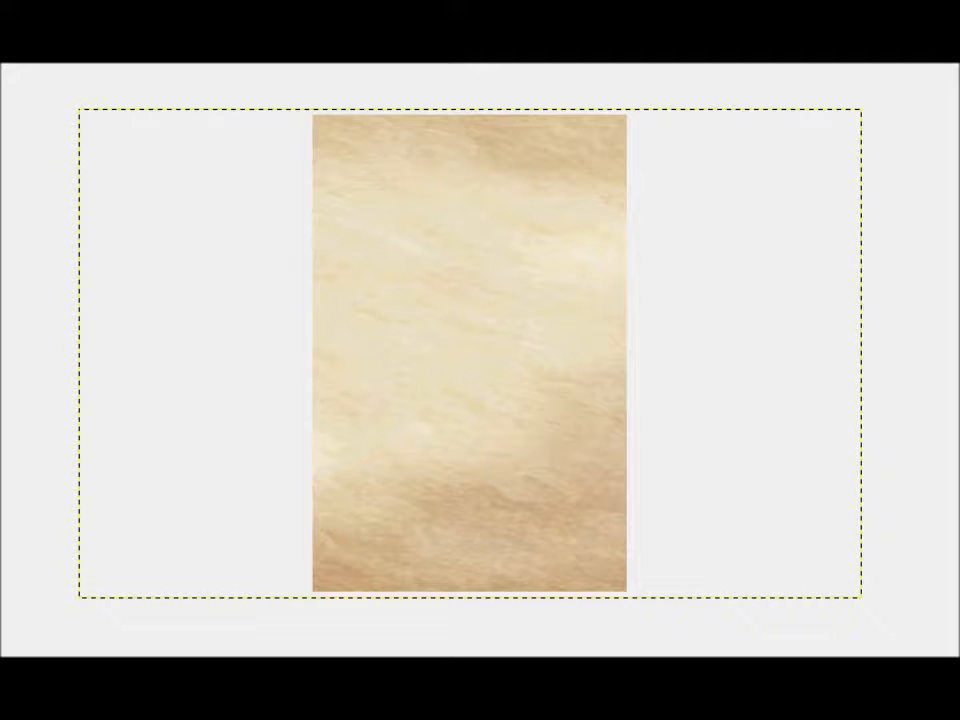
Lower the Background layer's opacity to 45.3 so the frame artwork beneath shows through.
mouse_move(959, 2)
mouse_down()
mouse_move(915, 2)
mouse_move(818, 76)
mouse_up()
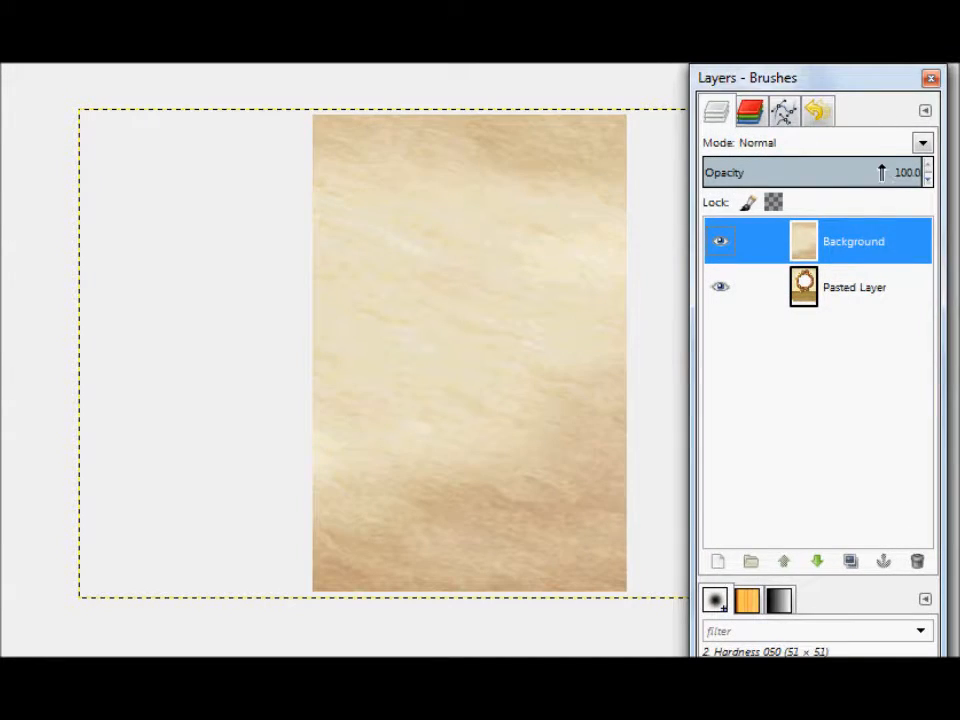
drag(872, 172, 802, 170)
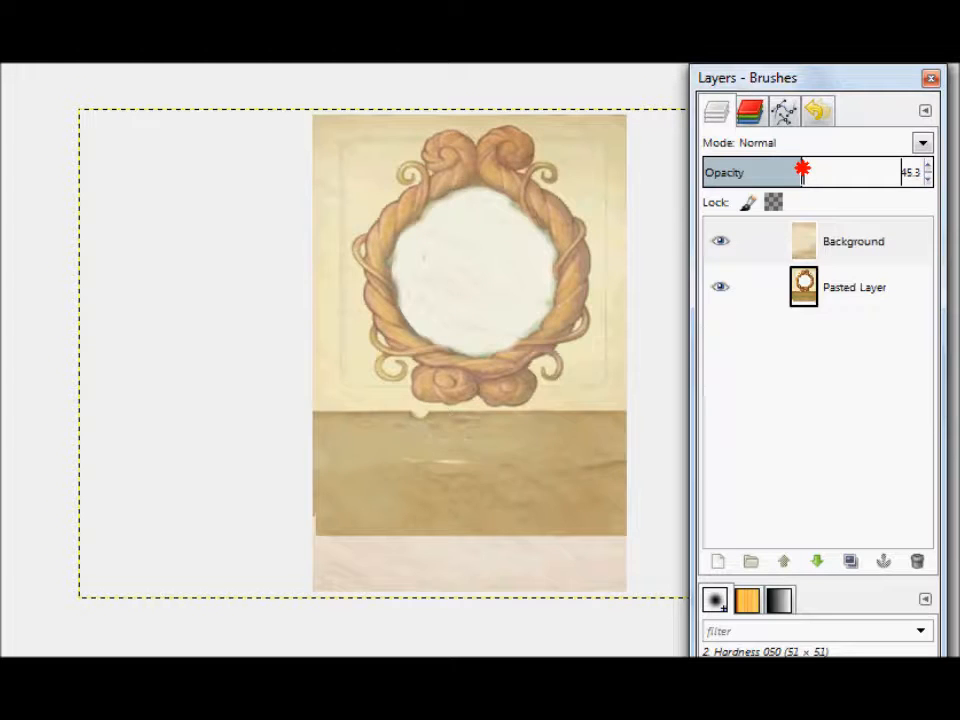
mouse_move(823, 78)
mouse_down()
mouse_move(926, 39)
mouse_move(959, 2)
mouse_up()
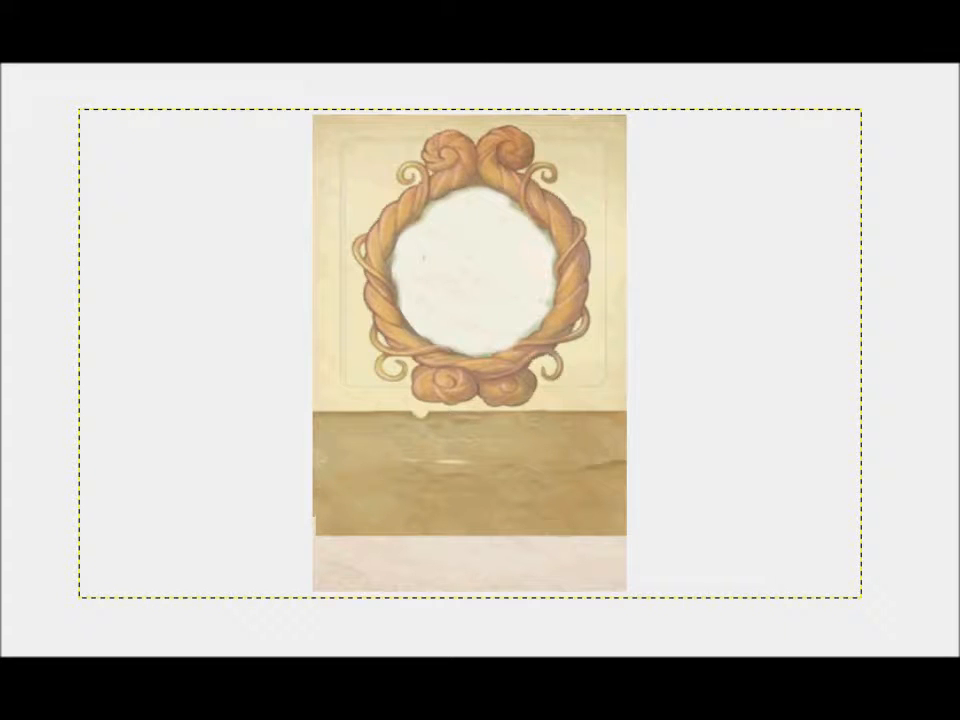
Move the Background layer slightly up and to the right over the frame artwork, keeping the round opening covered.
click(139, 187)
drag(527, 350, 553, 321)
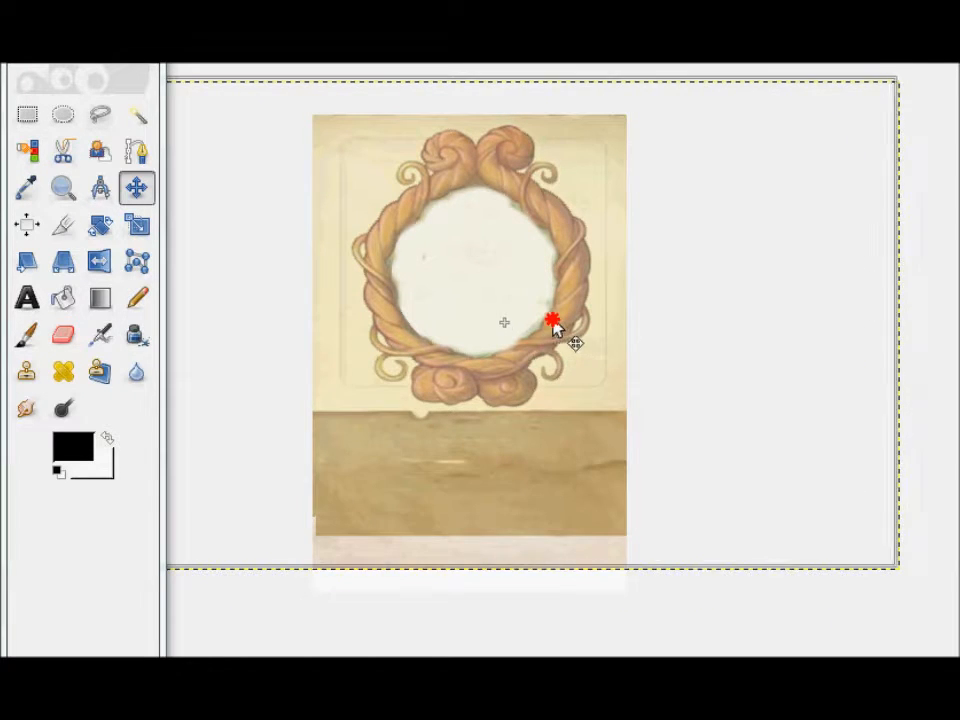
drag(567, 328, 574, 340)
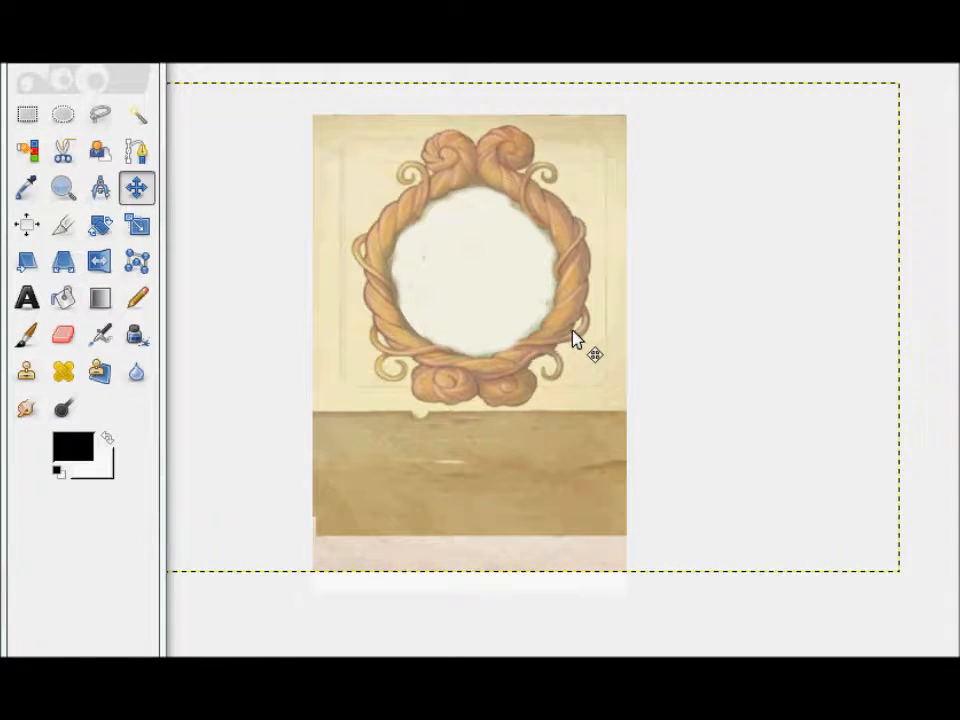
drag(100, 64, 0, 48)
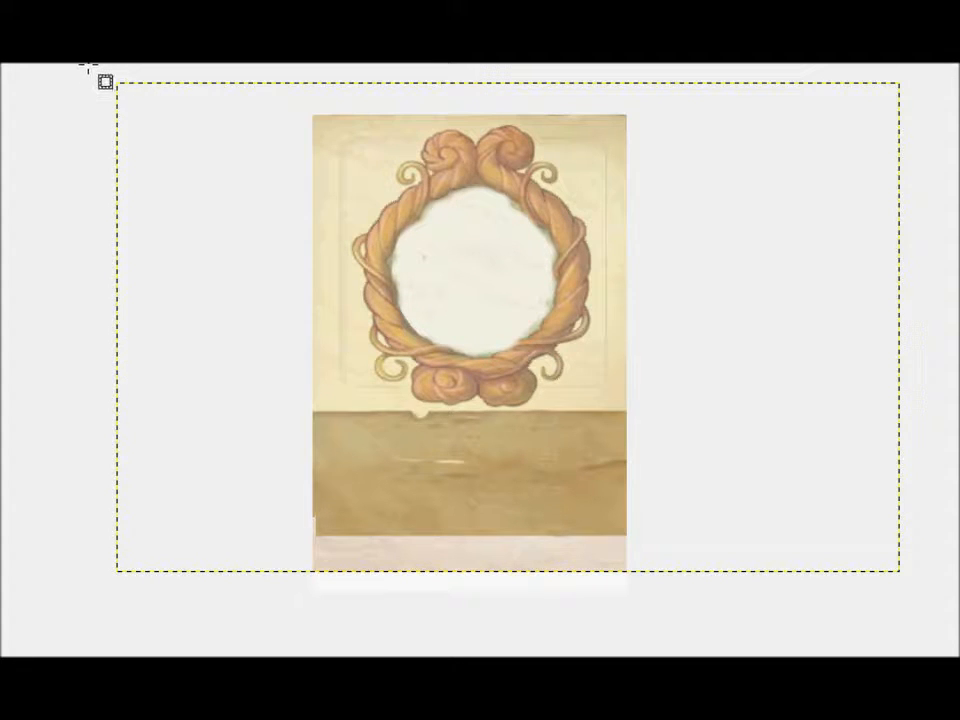
Delete the texture beyond the frame's opening on all four sides using rectangular selections, and clear the selection.
drag(89, 67, 386, 621)
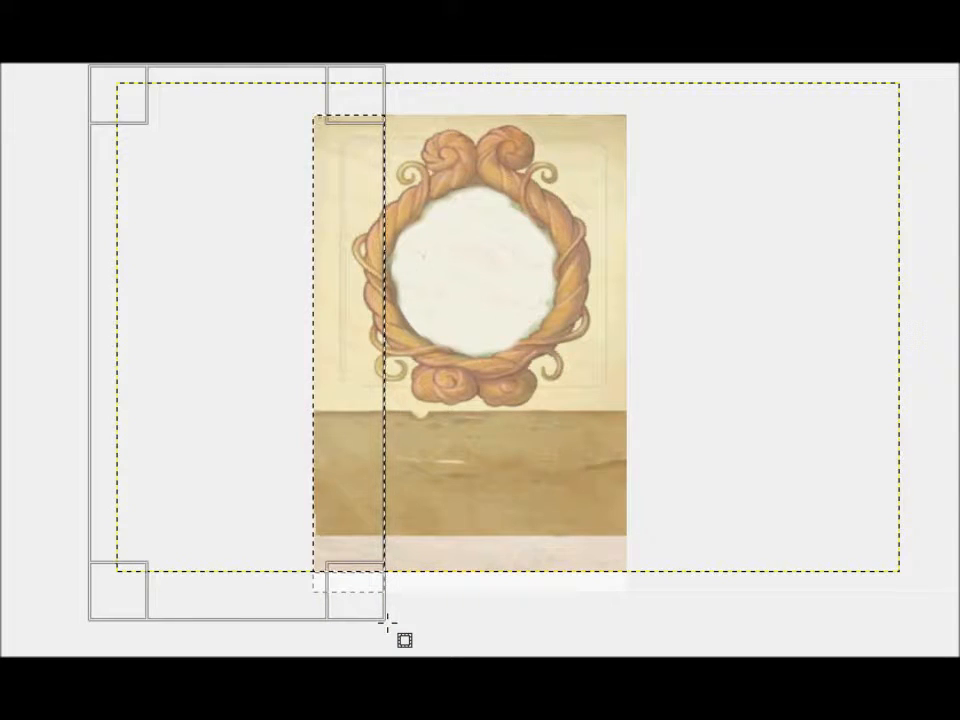
key(Delete)
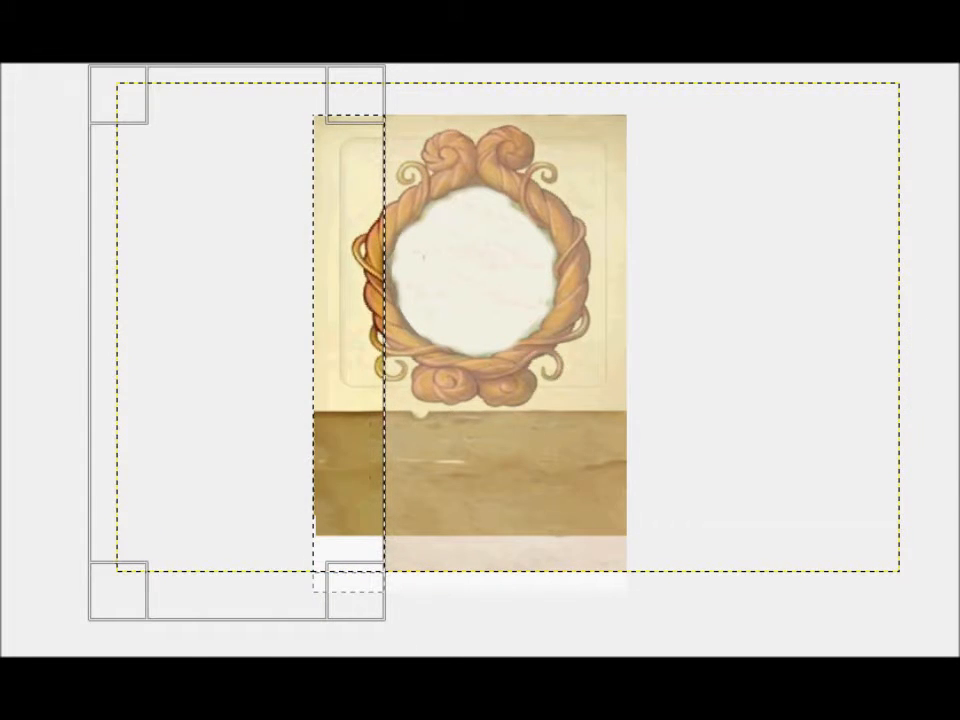
drag(2, 80, 229, 81)
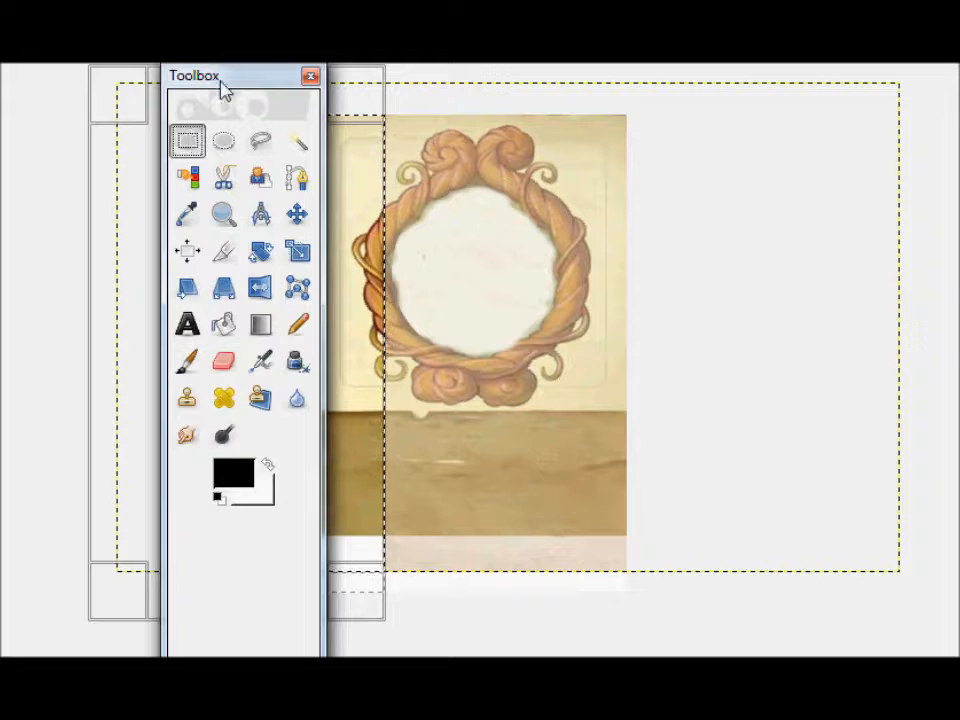
drag(229, 81, 2, 80)
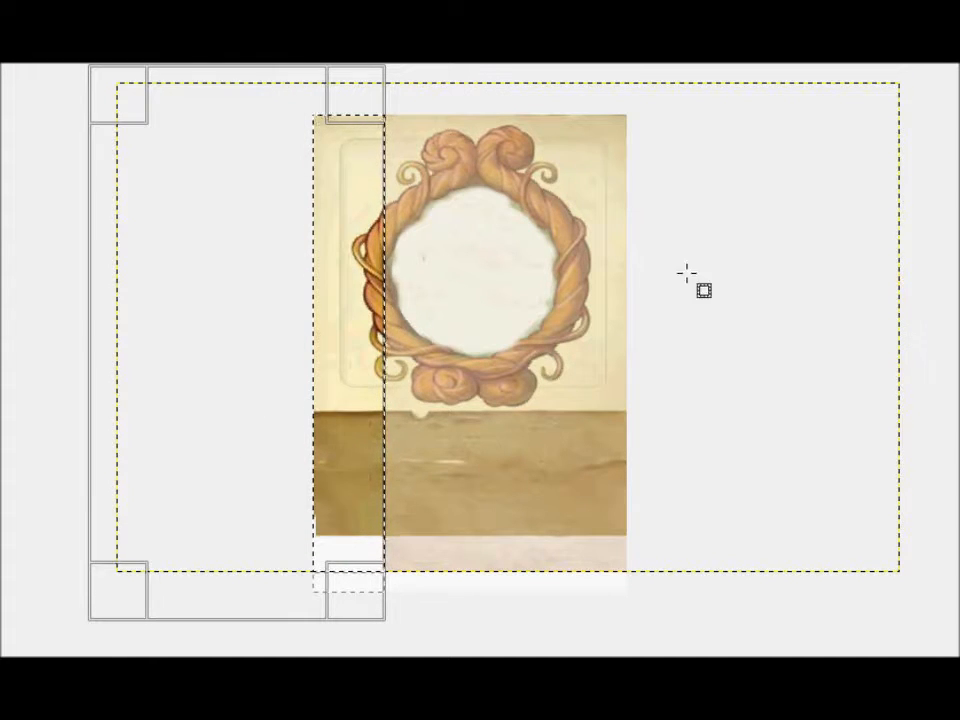
drag(928, 64, 560, 618)
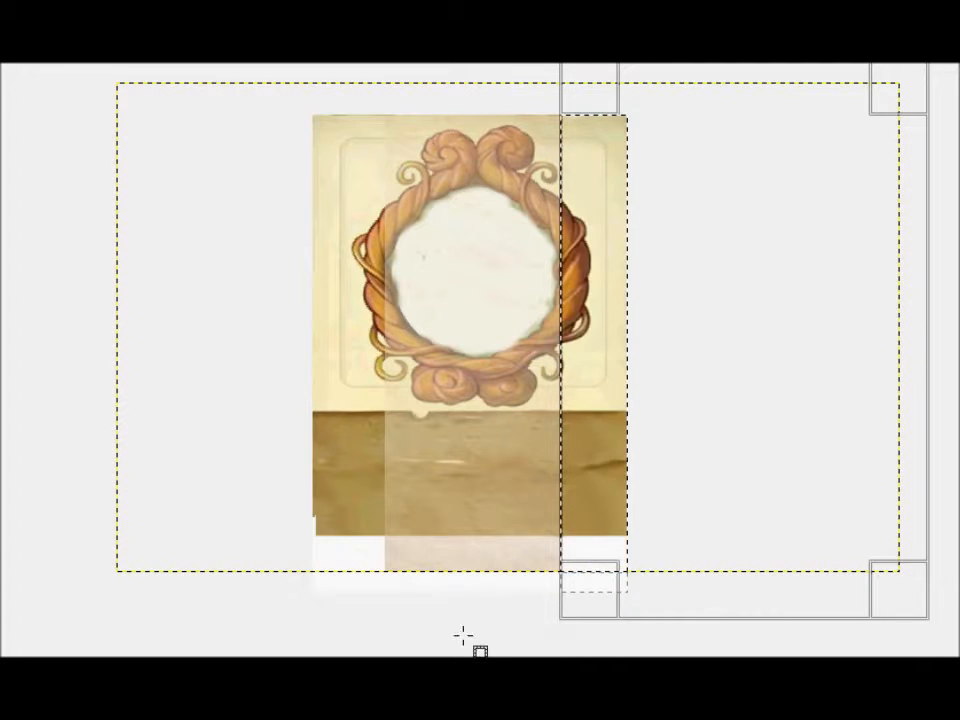
drag(341, 583, 641, 359)
drag(371, 82, 645, 171)
key(alt+s)
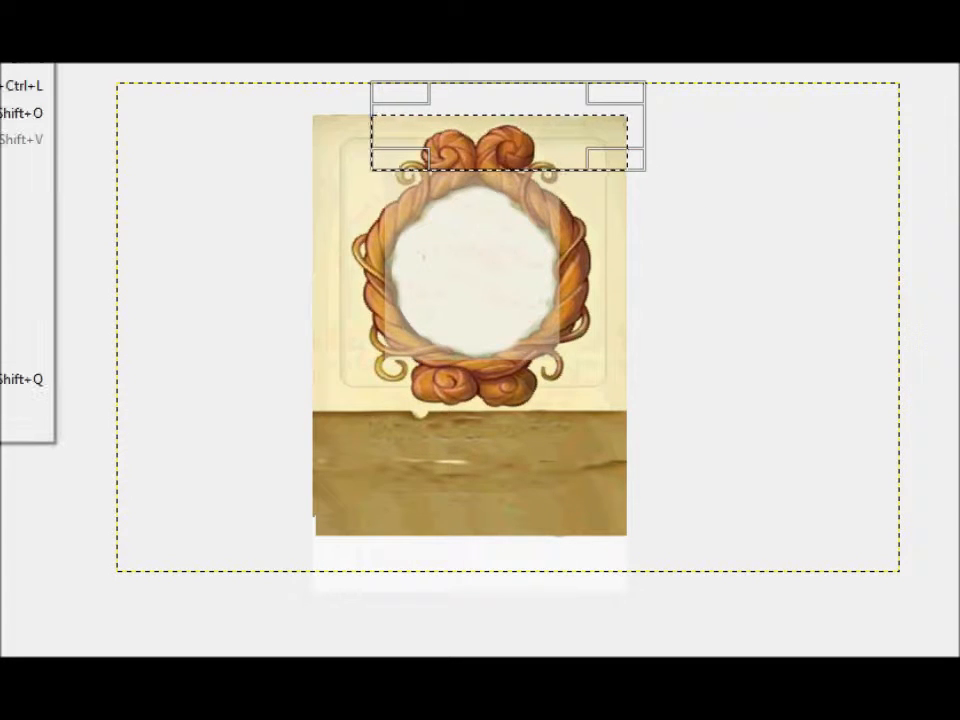
key(ctrl+shift+a)
Restore the Background layer's opacity to 100 and erase texture overlapping the frame's inner edge, undoing one misplaced eraser stroke.
mouse_move(10, 72)
mouse_down()
mouse_move(197, 72)
mouse_move(2, 72)
mouse_up()
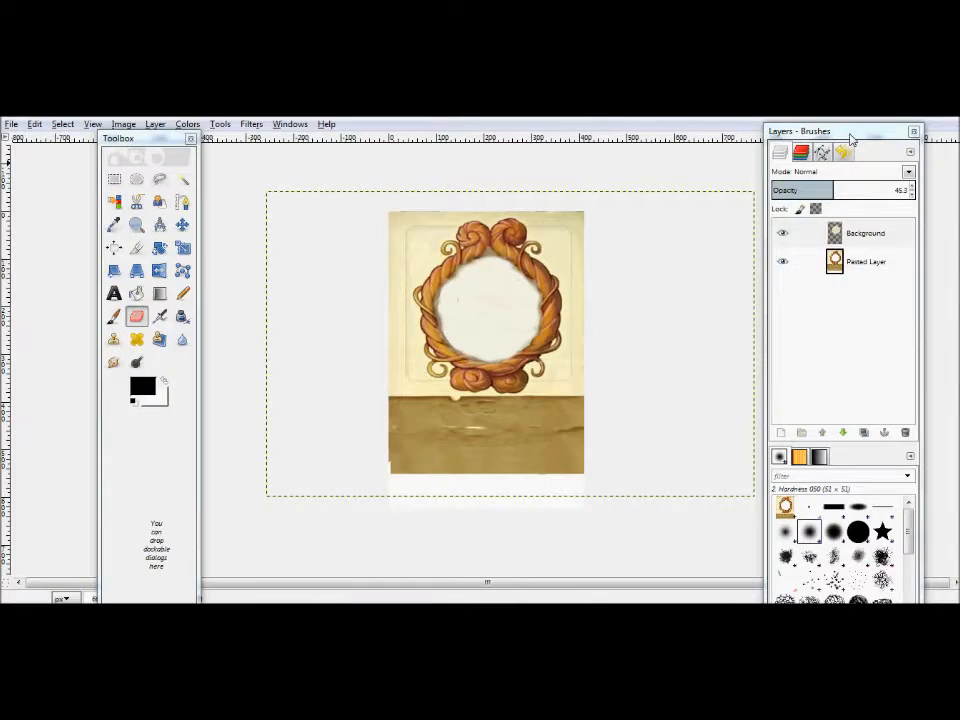
drag(820, 188, 926, 185)
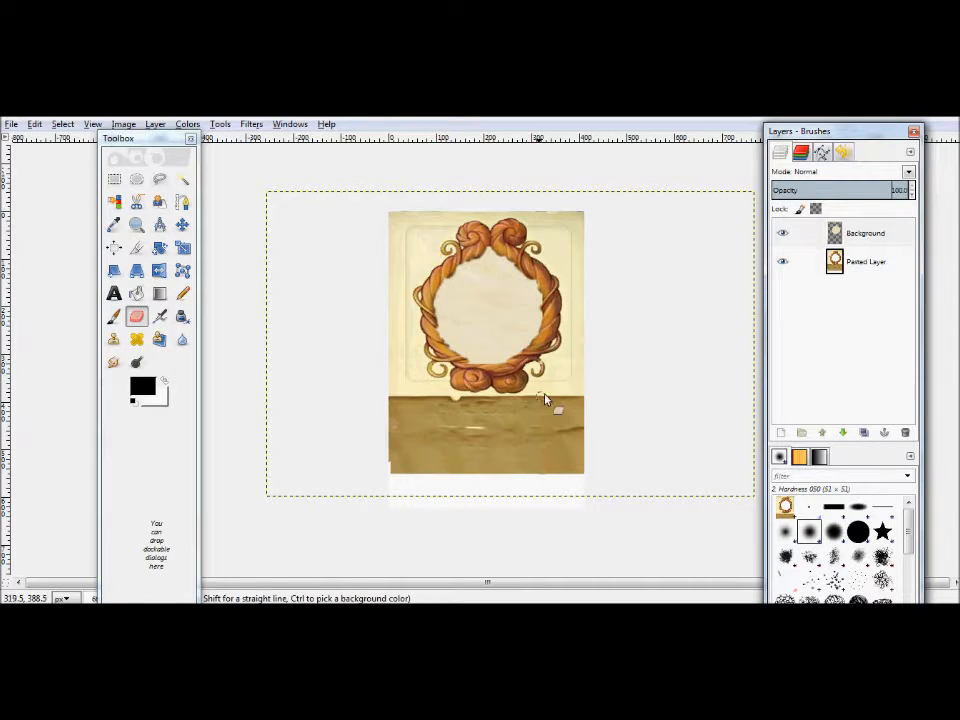
click(445, 278)
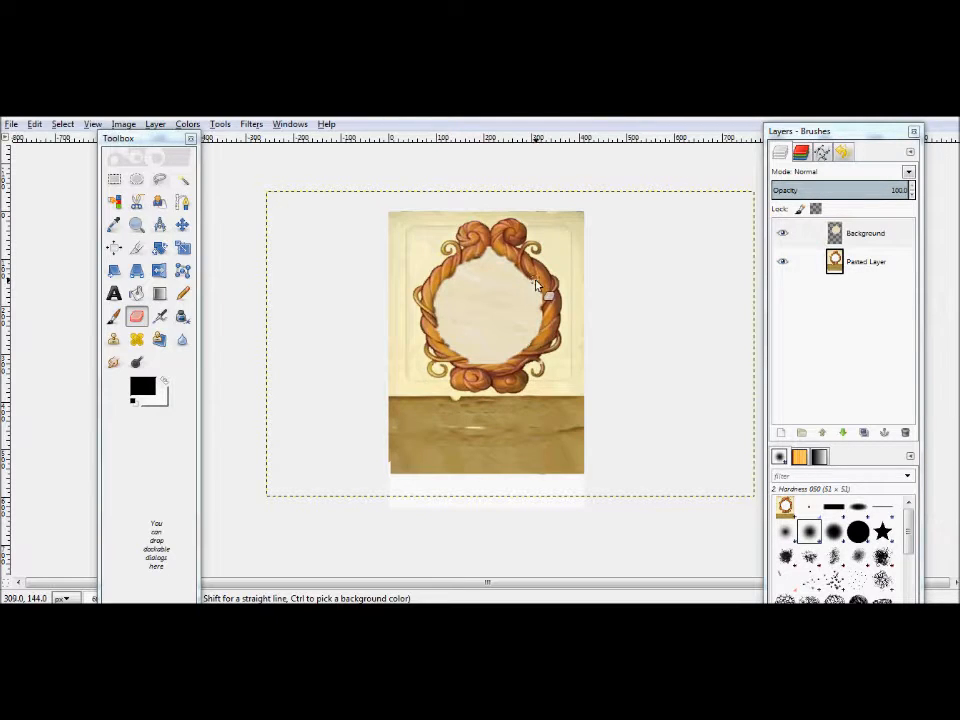
mouse_move(543, 300)
mouse_down()
mouse_move(553, 311)
mouse_move(497, 364)
mouse_move(472, 372)
mouse_up()
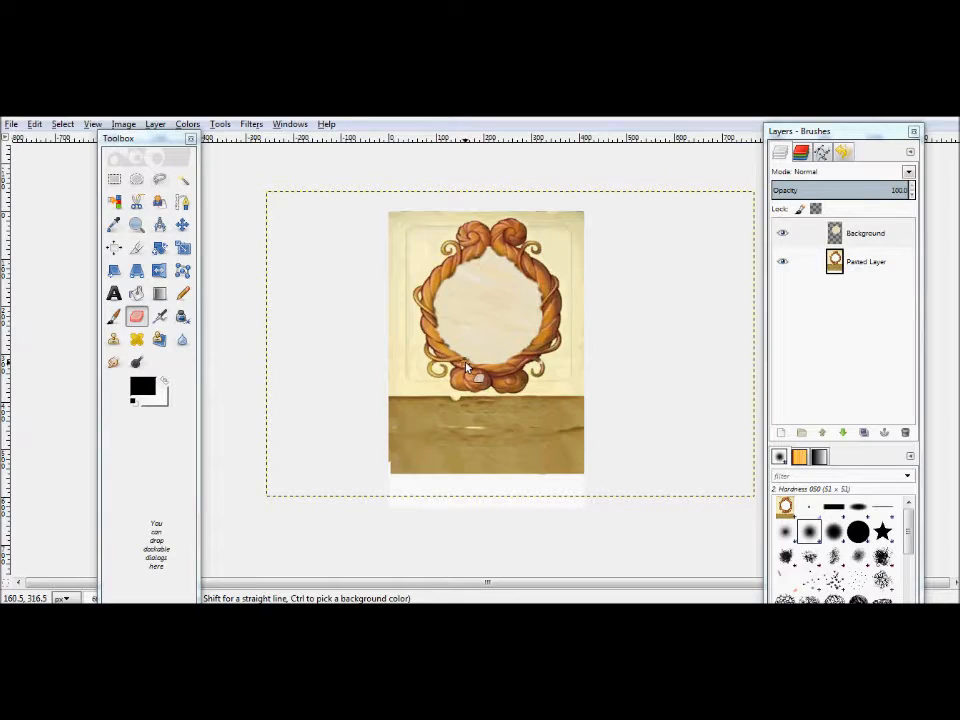
click(34, 124)
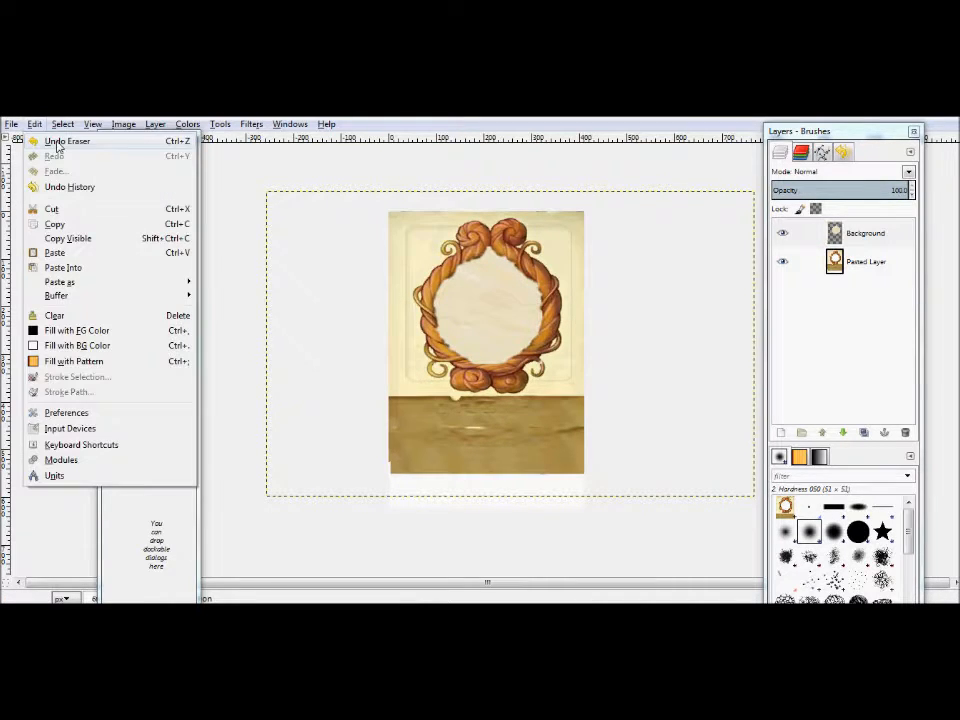
click(50, 141)
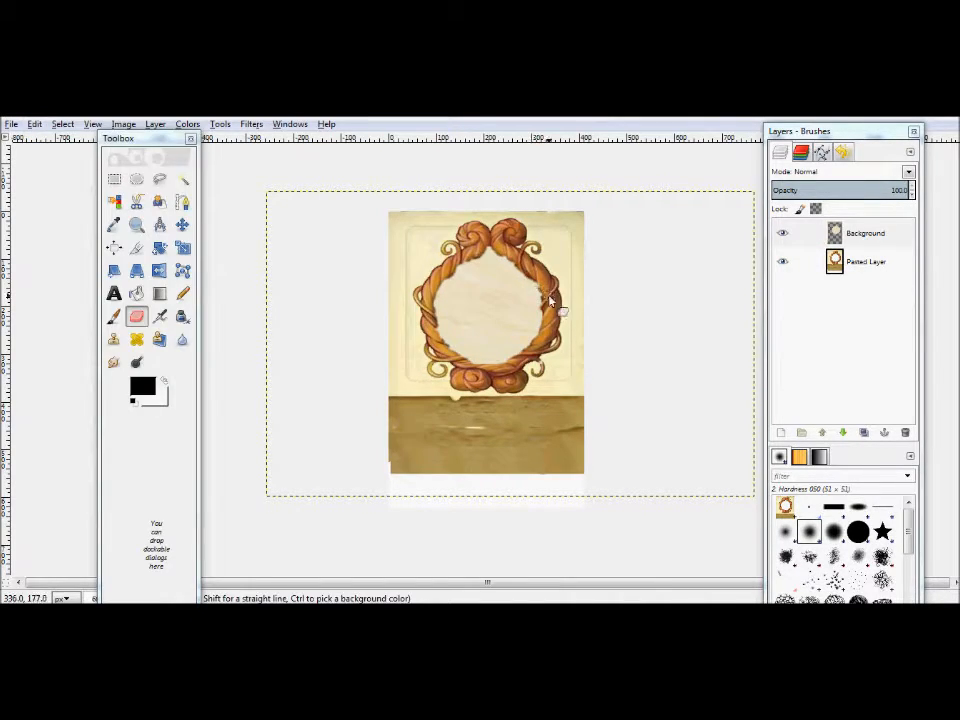
drag(544, 298, 547, 302)
mouse_move(455, 271)
mouse_down()
mouse_move(463, 272)
mouse_move(450, 270)
mouse_up()
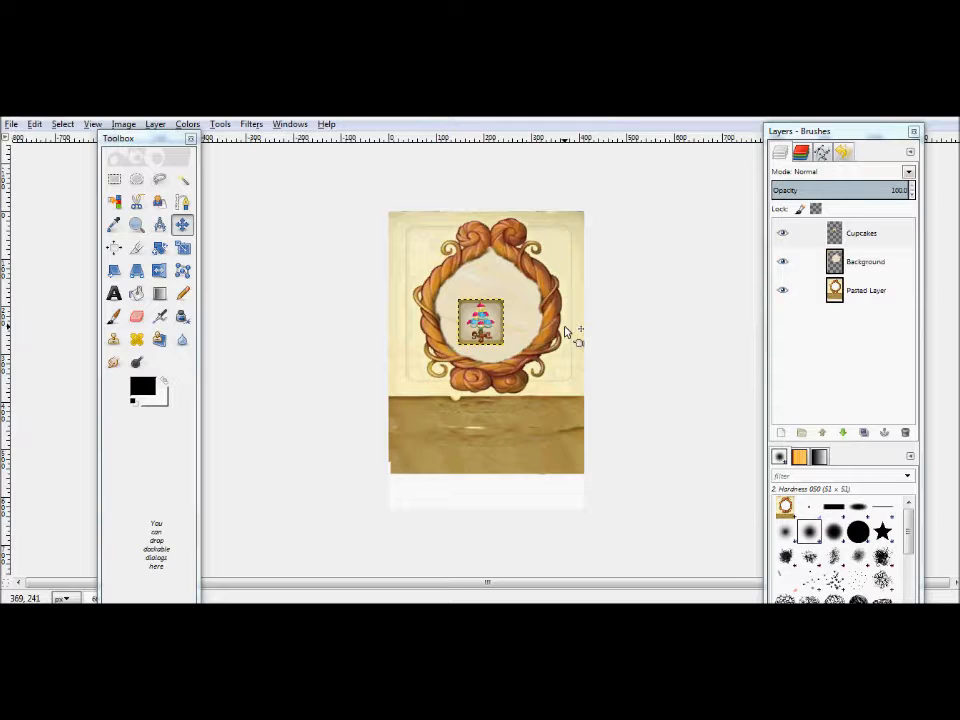
Scale the Cupcakes layer to 225 × 211 px.
click(182, 247)
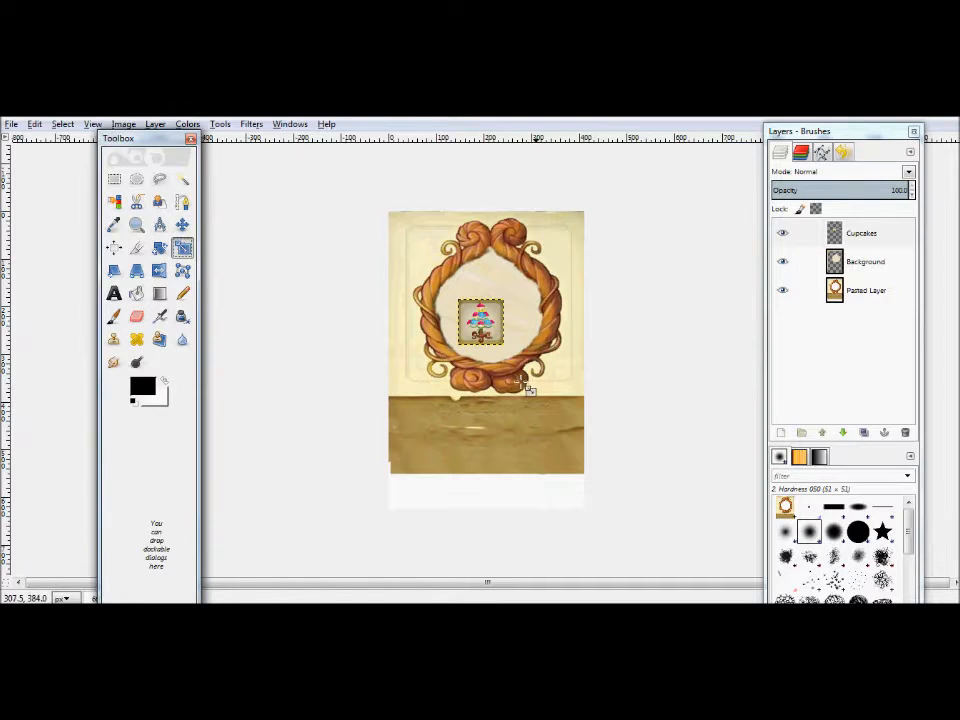
drag(508, 352, 563, 400)
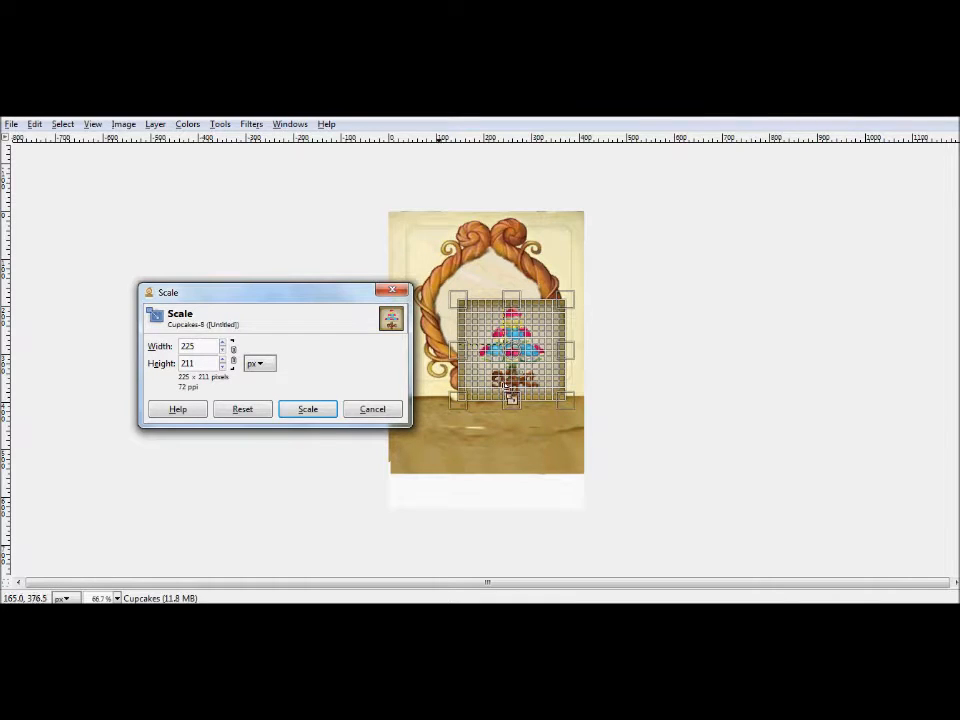
key(Return)
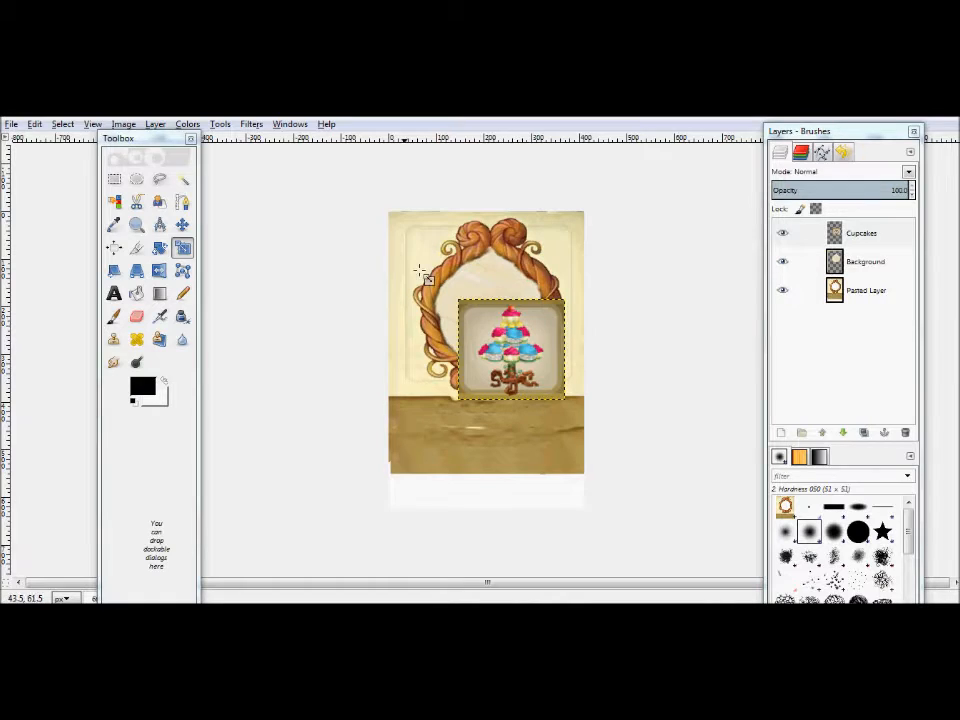
Fuzzy-select and delete the grey areas around the cupcake stand on the Cupcakes layer, and clear the selection.
click(183, 184)
click(182, 180)
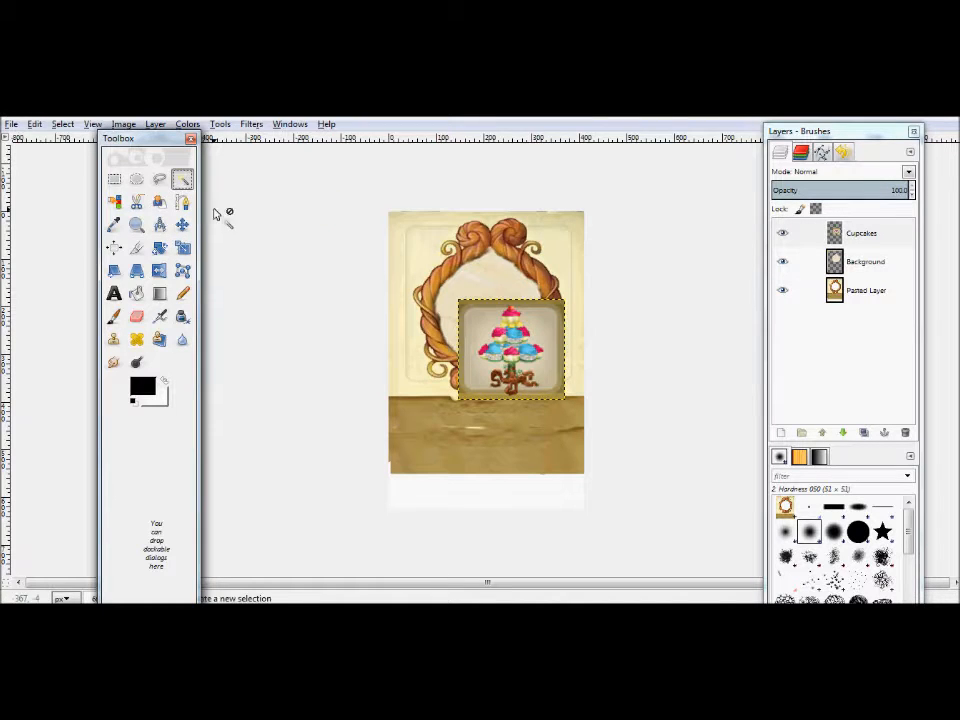
drag(556, 348, 546, 337)
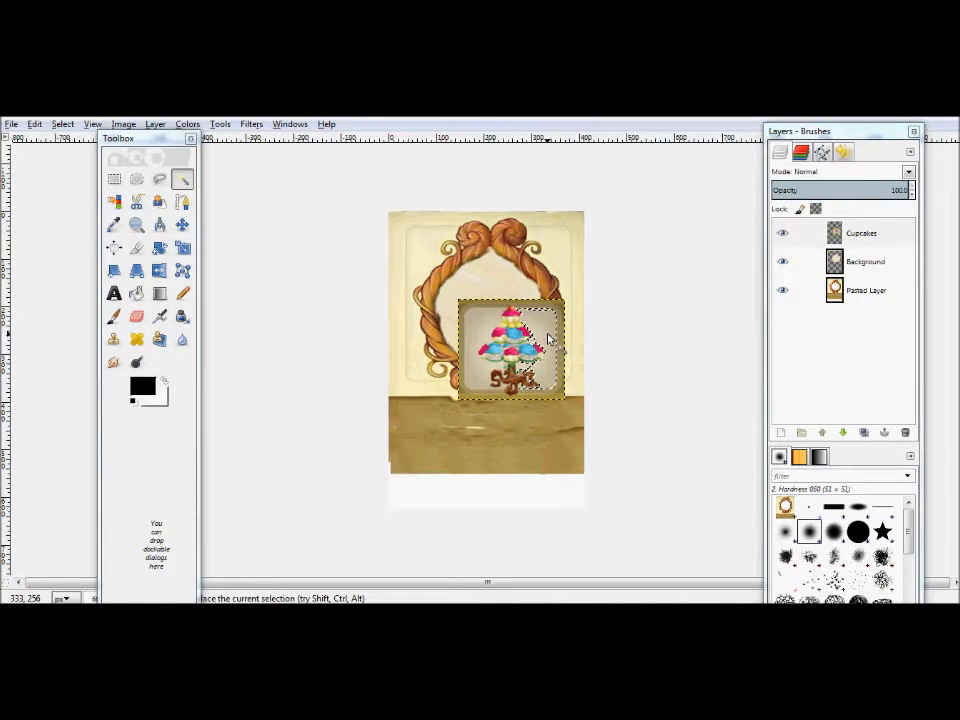
click(522, 366)
drag(485, 377, 524, 400)
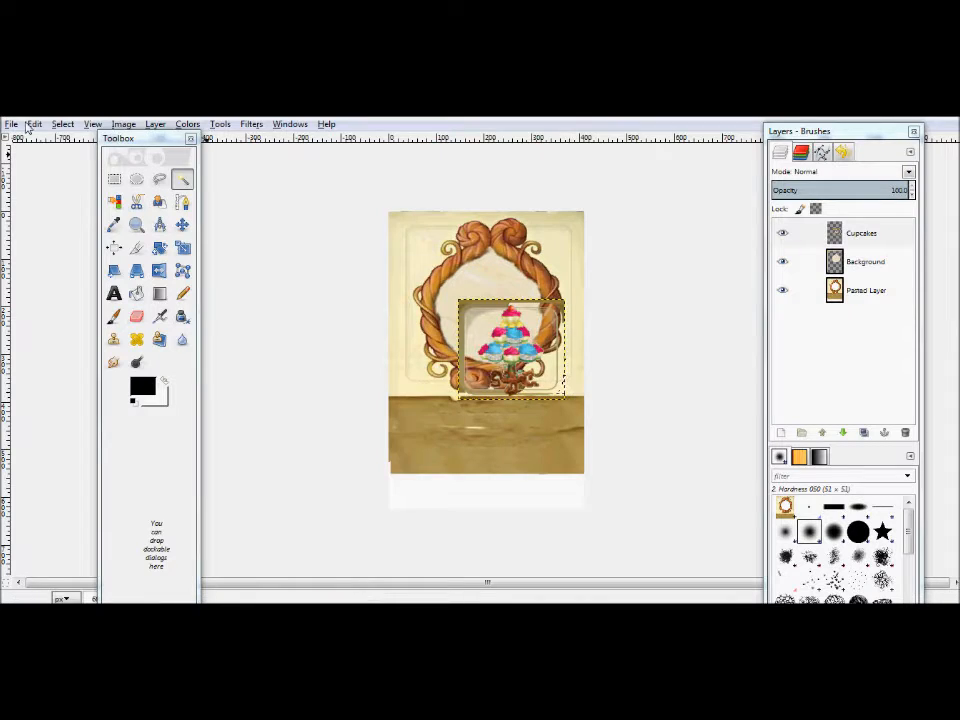
click(62, 124)
click(77, 159)
click(159, 178)
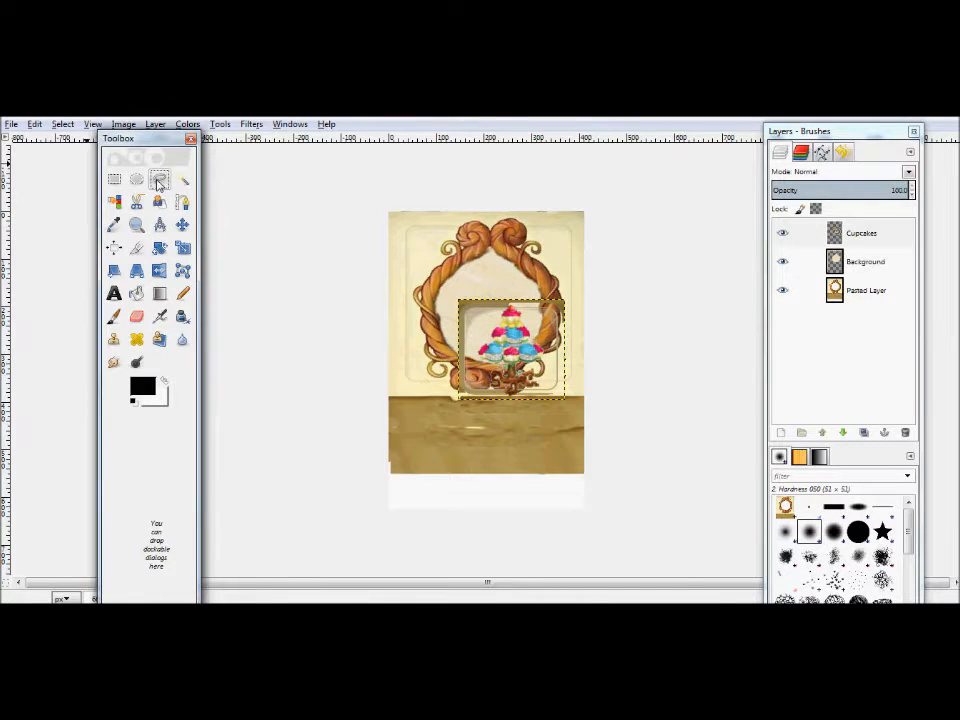
click(492, 342)
click(499, 327)
click(502, 320)
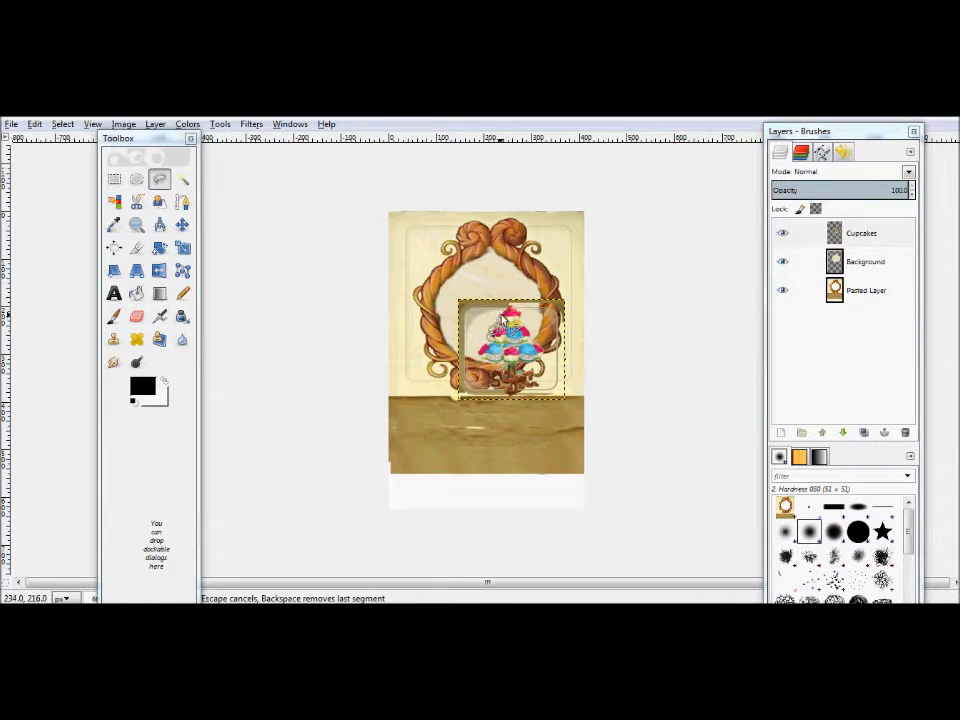
click(510, 308)
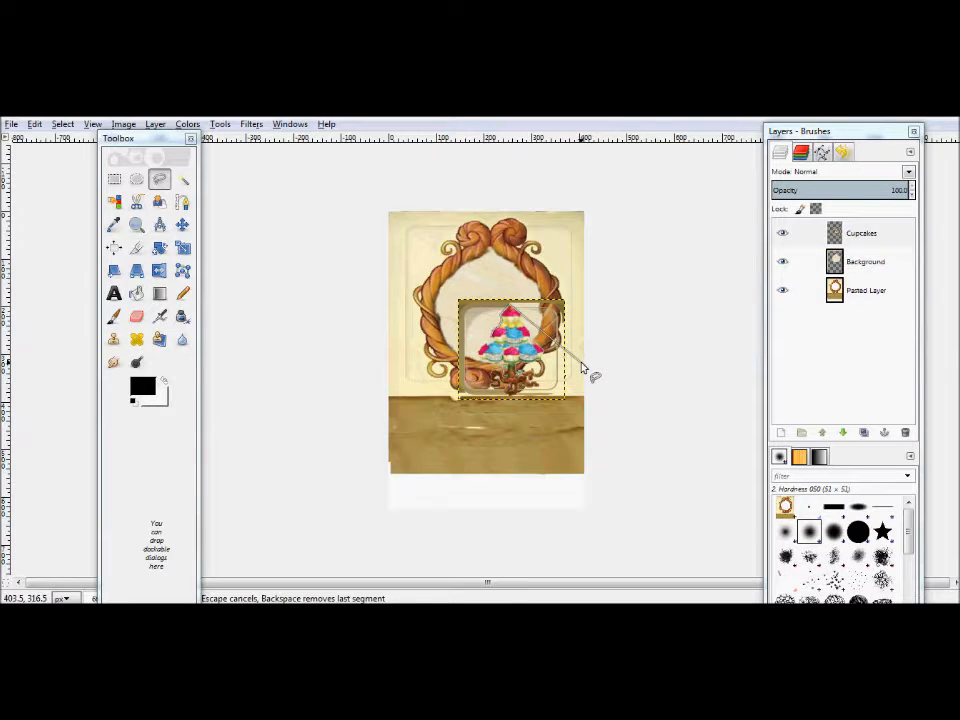
click(136, 224)
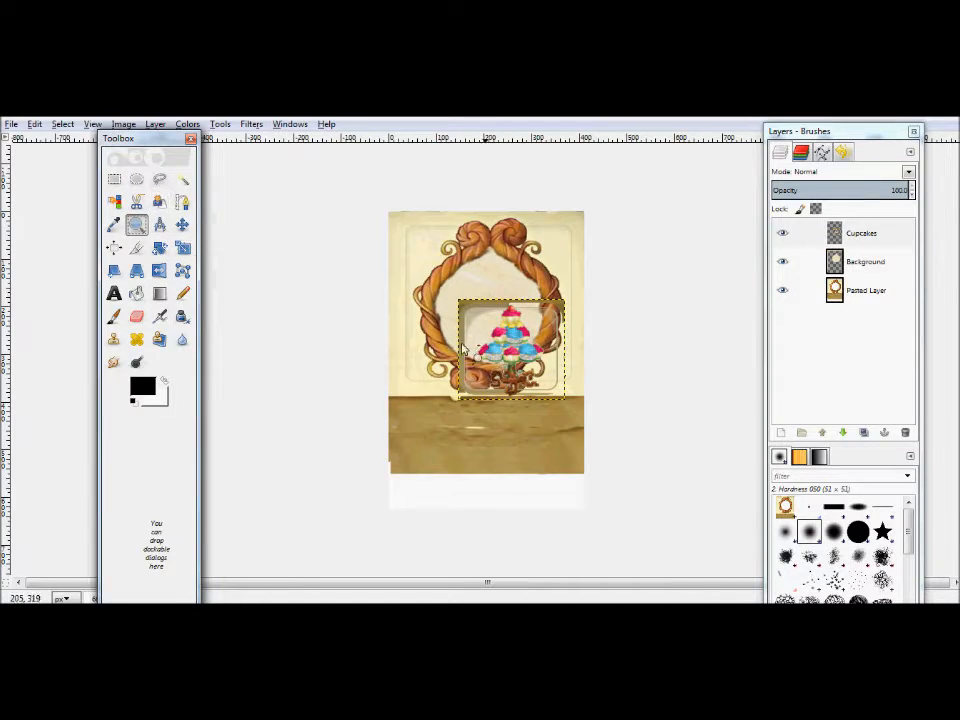
click(56, 126)
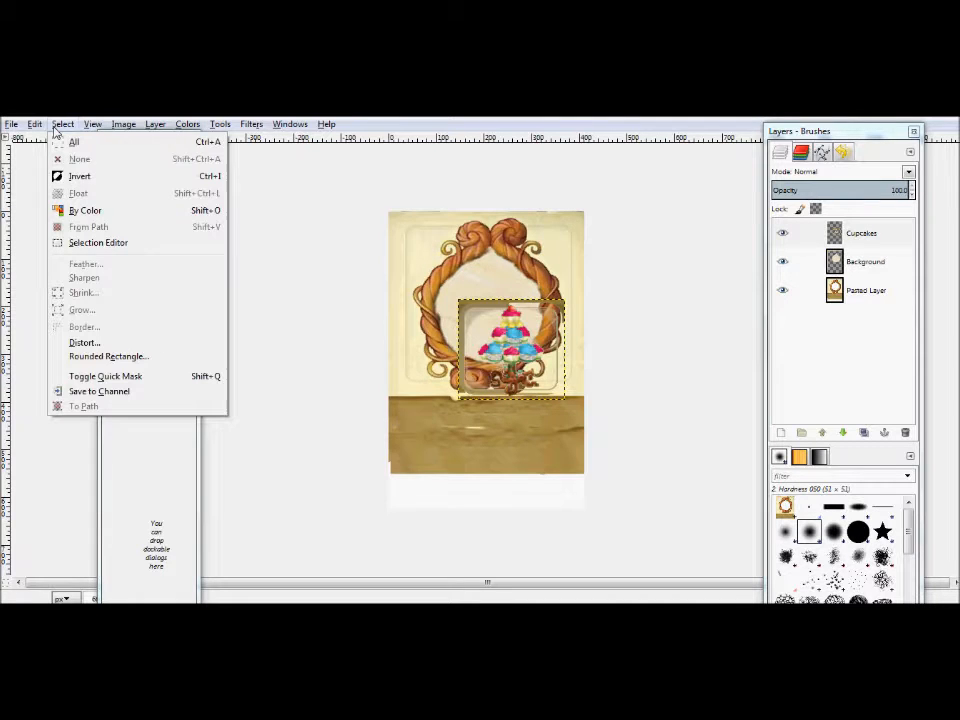
click(63, 127)
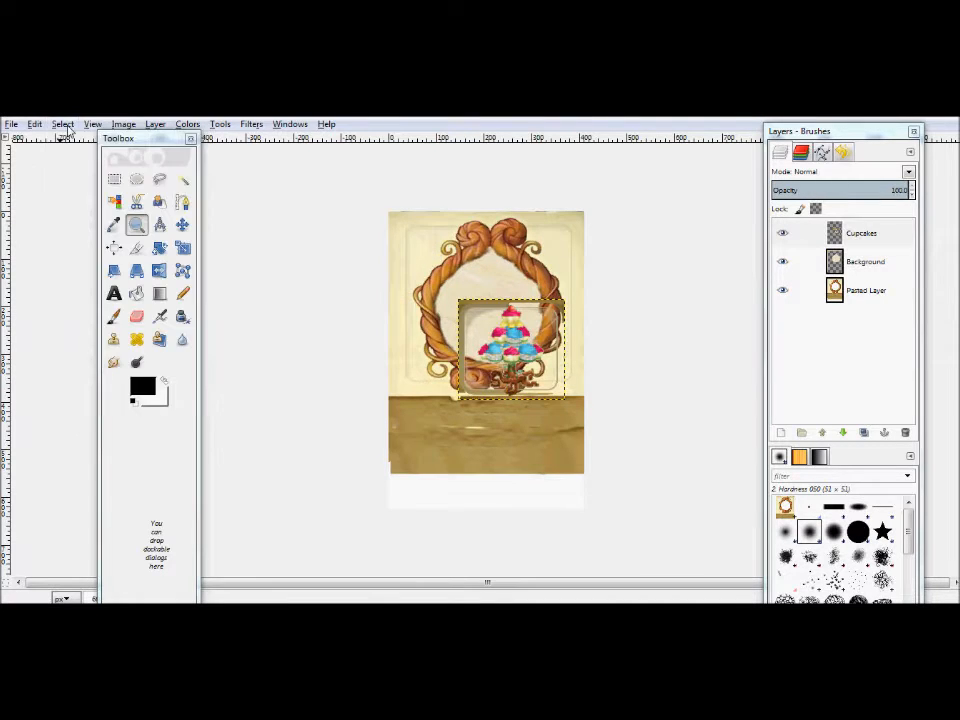
Remove the remaining grey border around the cupcake stand using a fuzzy selection and the Eraser, clearing the selection.
click(182, 179)
click(462, 355)
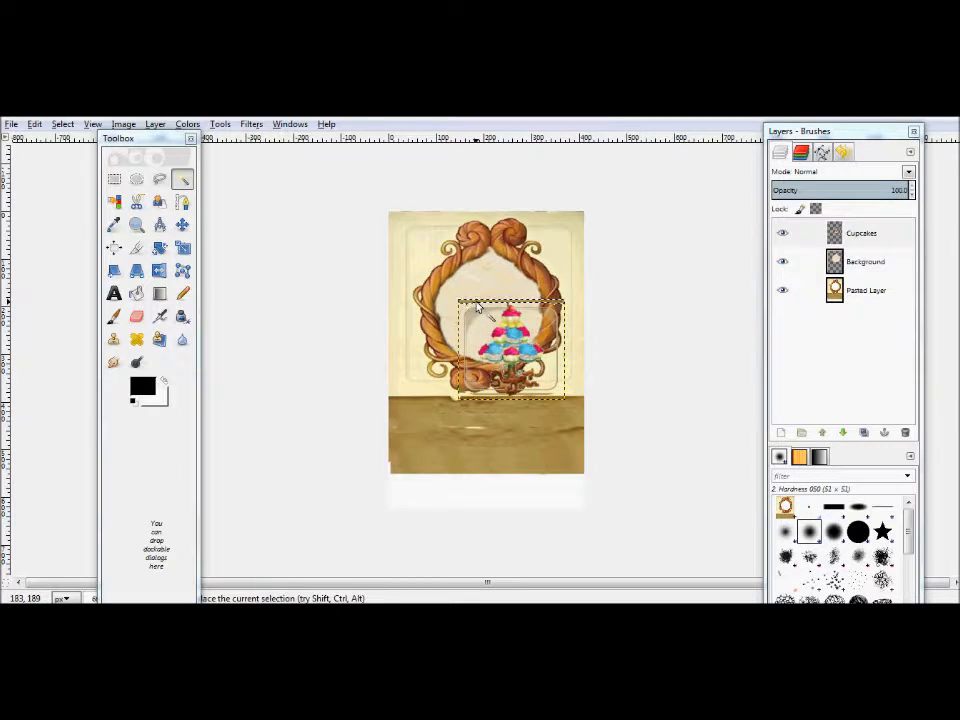
click(60, 126)
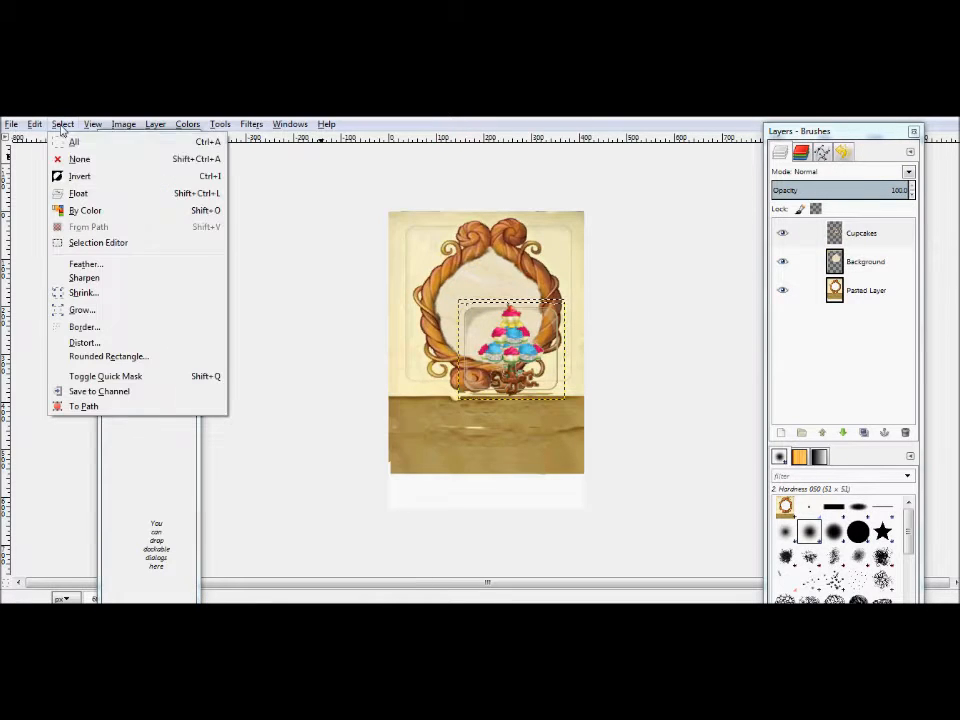
click(86, 163)
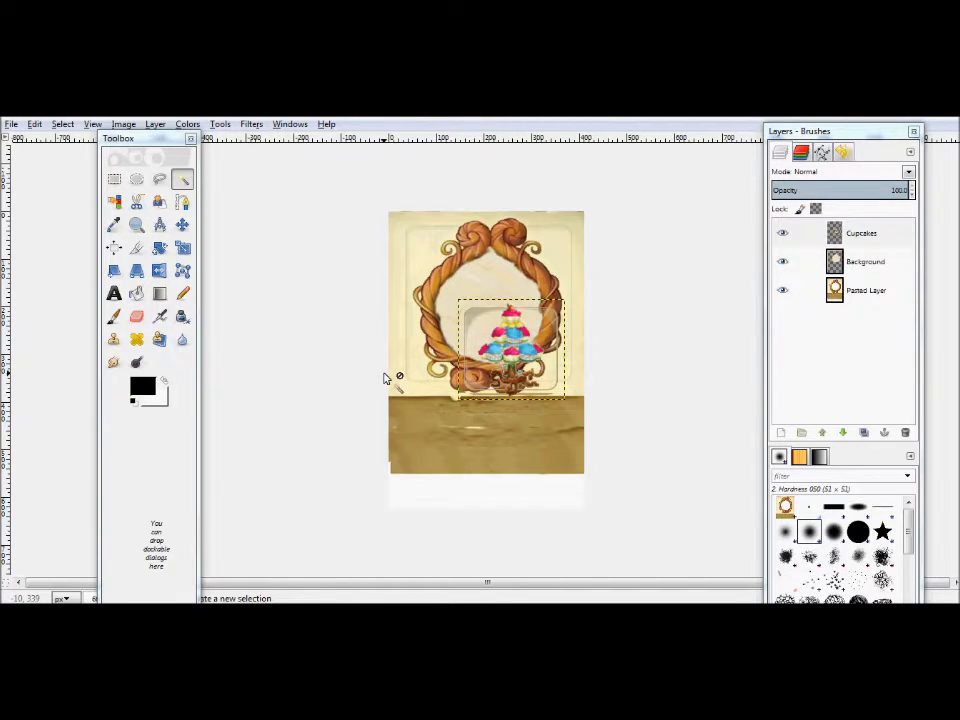
key(shift+e)
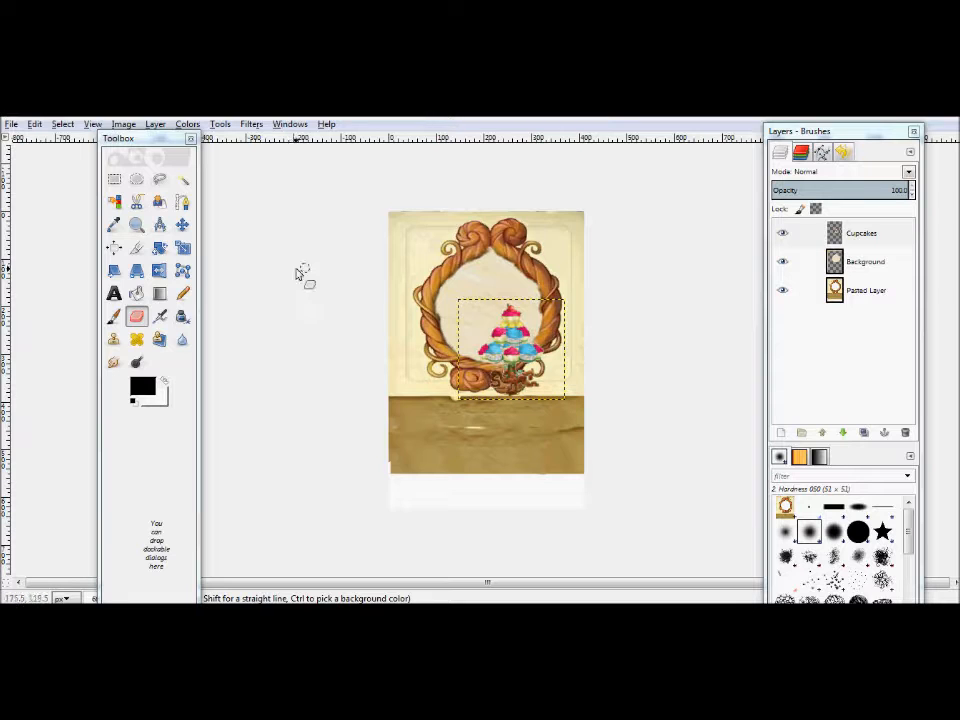
Fuzzy-select and delete the leftover patch beside the base of the cupcake stand, and clear the selection.
click(183, 180)
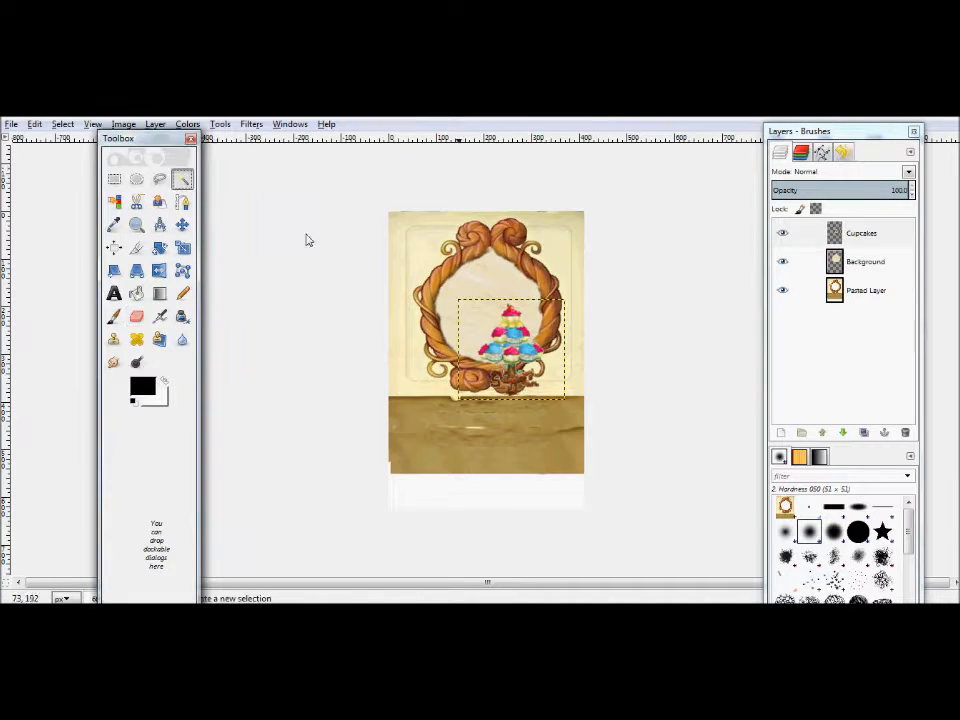
click(499, 368)
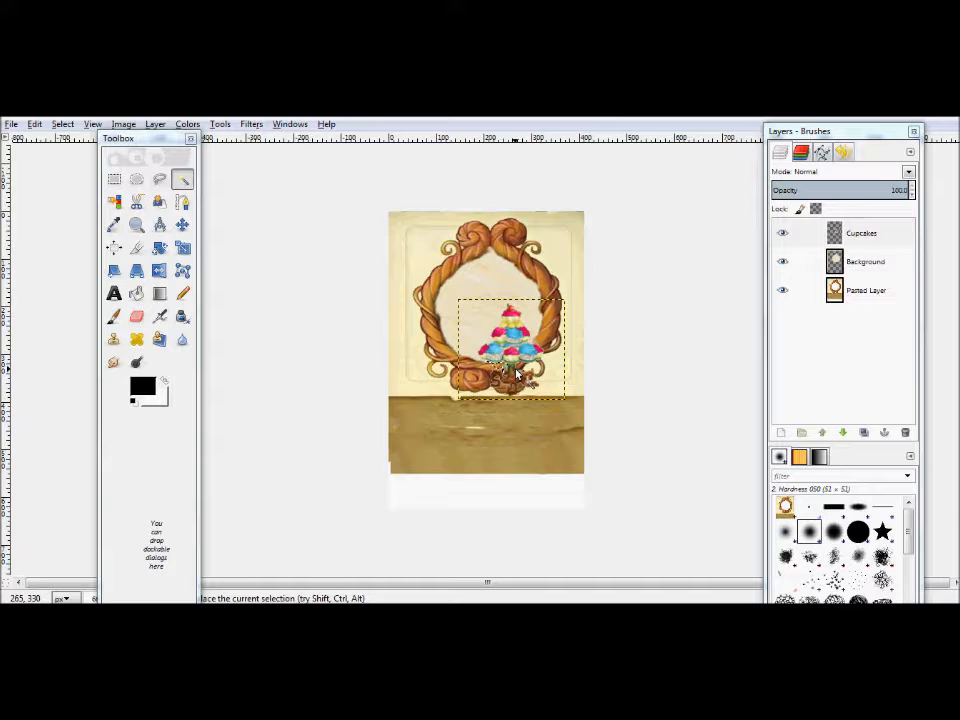
click(63, 124)
click(104, 160)
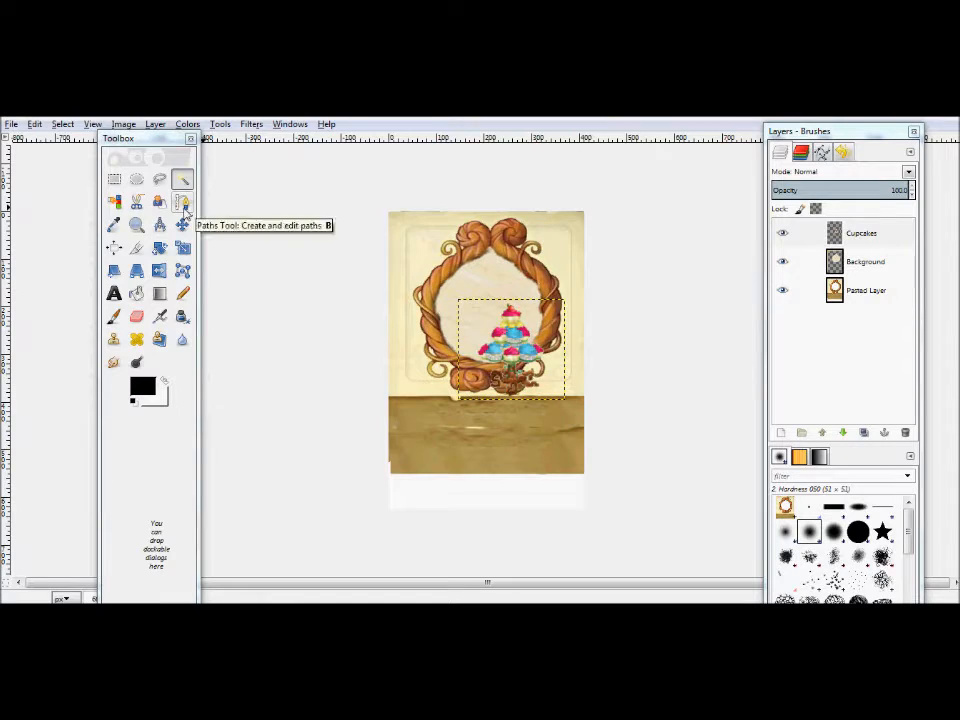
Move the Cupcakes layer up into the left half of the frame's opening and erase stray remnants near the top cupcake.
click(183, 224)
mouse_move(516, 352)
mouse_down()
mouse_move(458, 335)
mouse_move(451, 311)
mouse_move(482, 329)
mouse_up()
click(136, 316)
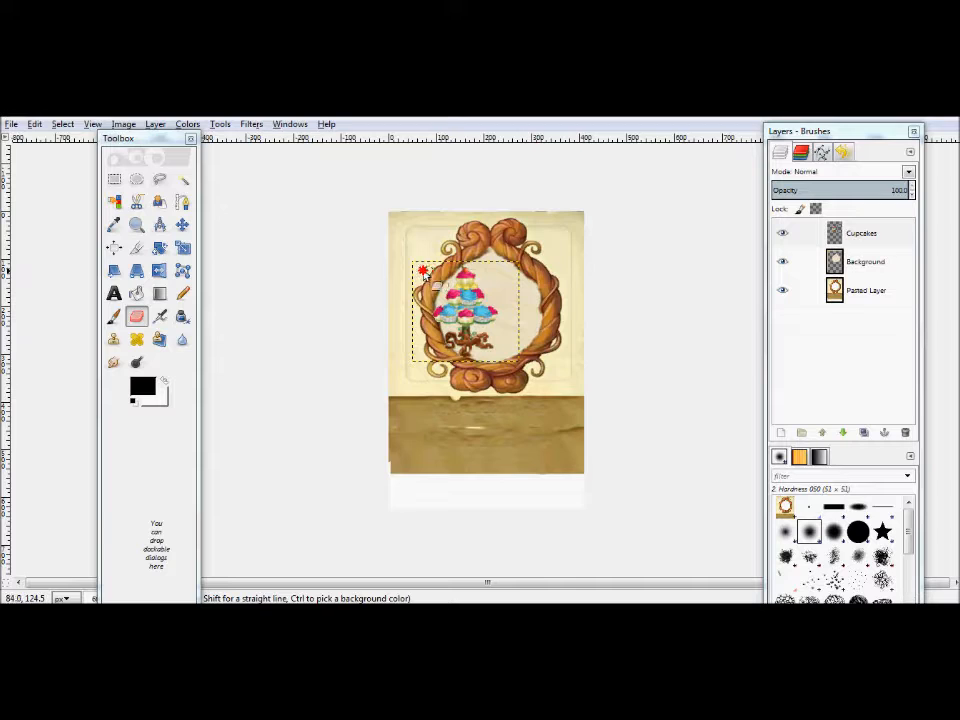
drag(478, 269, 474, 272)
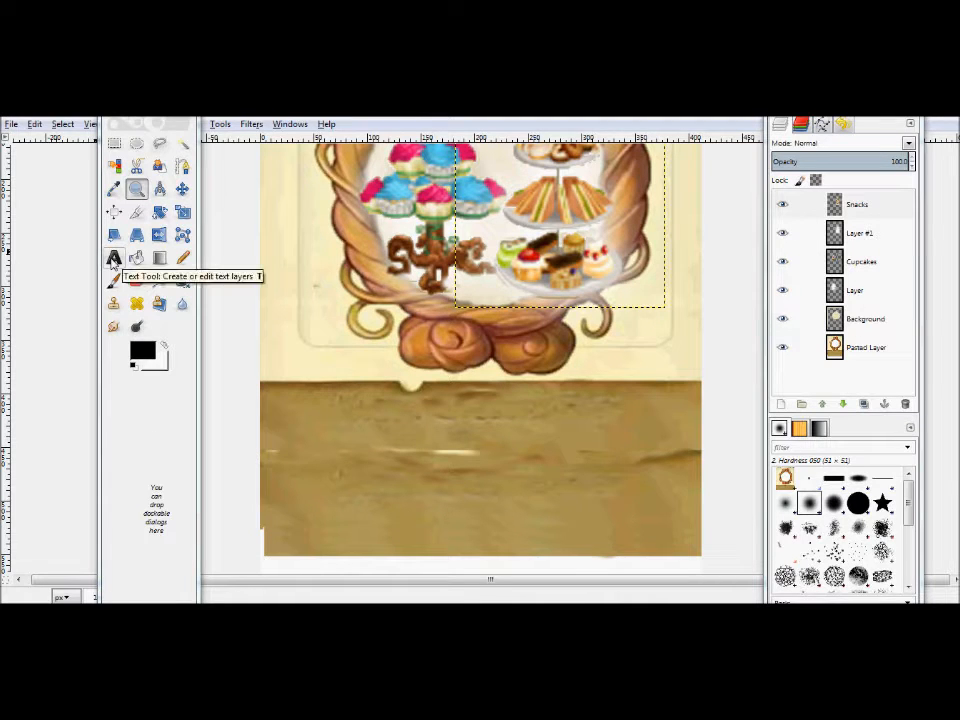
Add the text "Seventh Year Fairy" on the brown band beneath the frame.
click(114, 259)
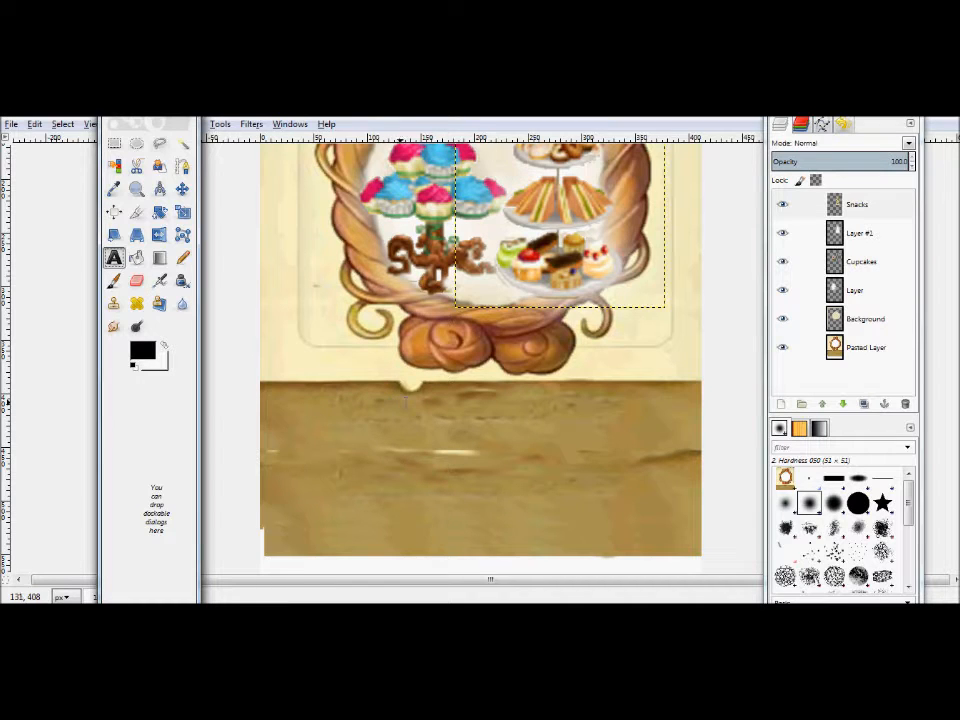
click(390, 401)
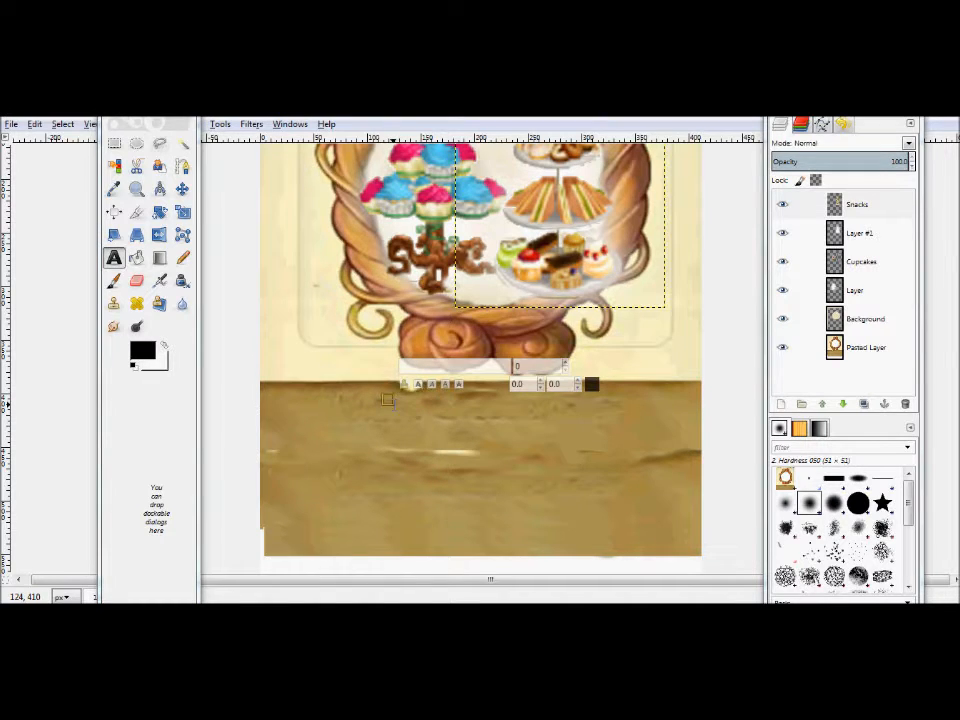
text(Seventh Y)
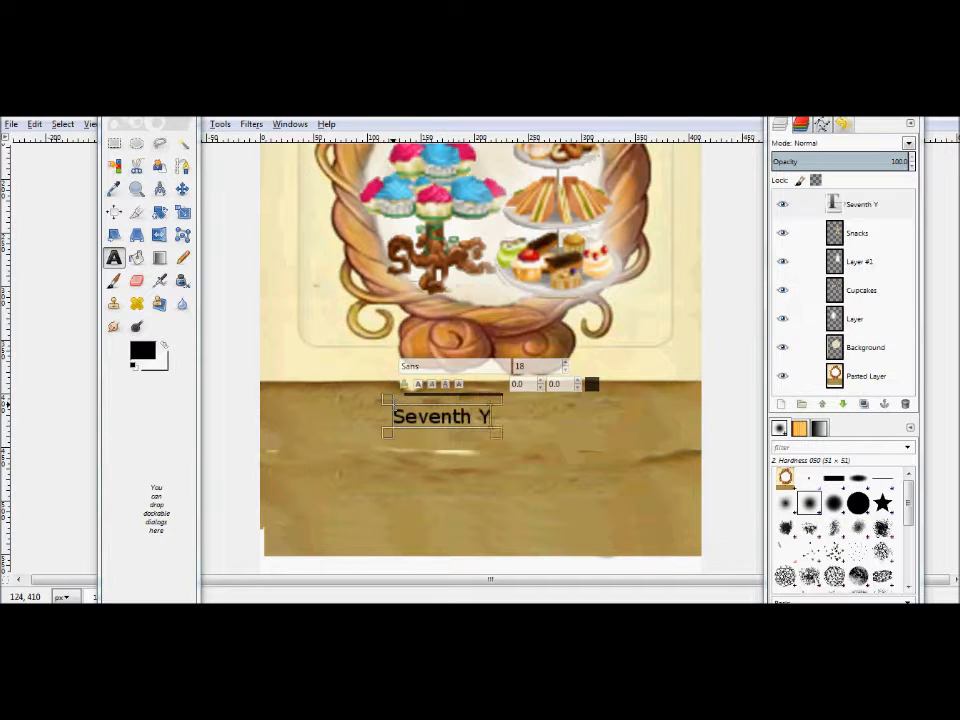
text(ear Fairy)
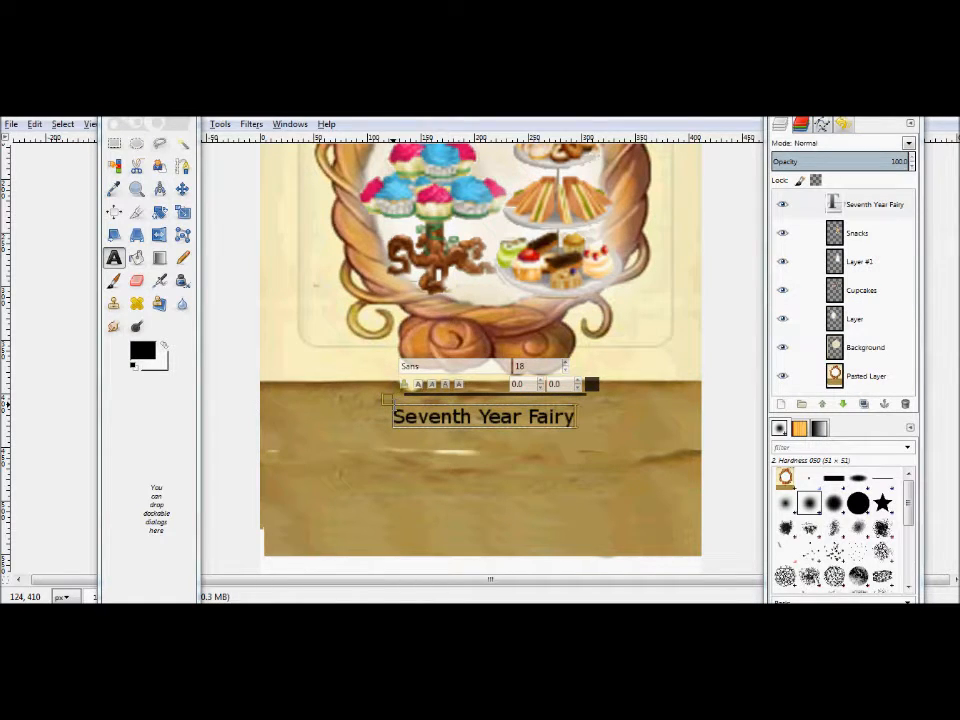
Set the "Seventh Year Fairy" text size to 27 and move the text to the centre of the brown band.
drag(392, 416, 576, 416)
scroll(565, 366, up, 9)
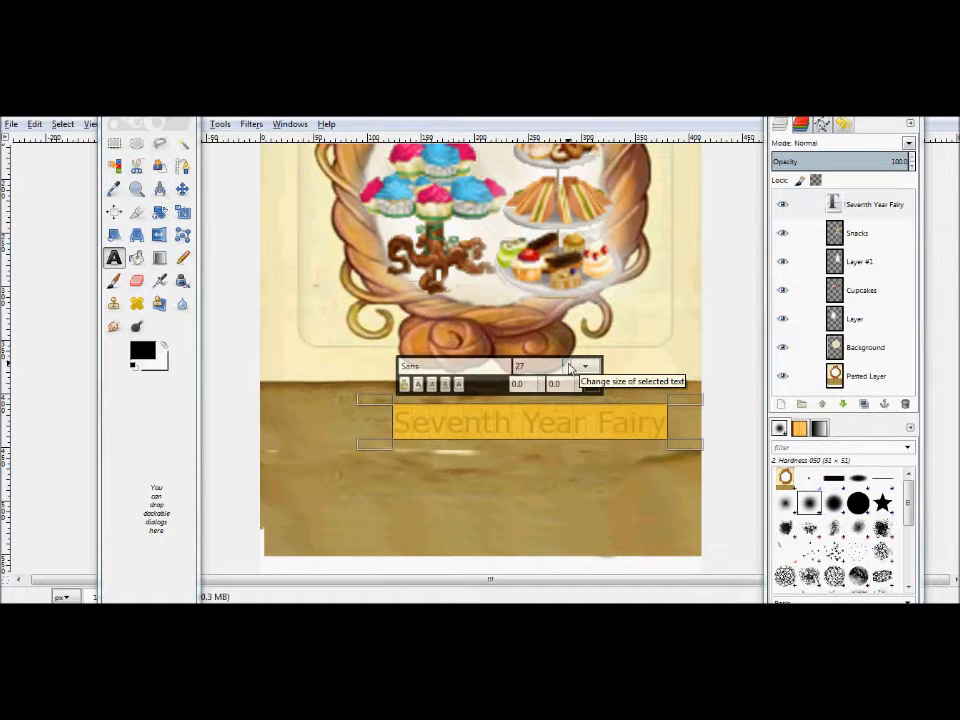
click(182, 188)
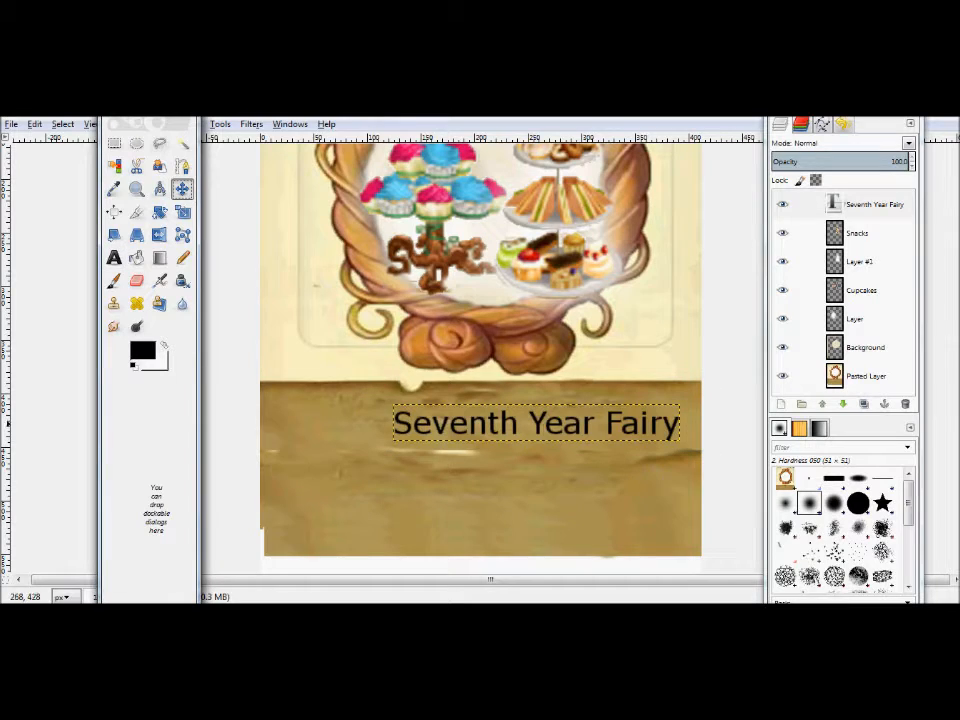
drag(536, 426, 488, 422)
Add the text "Congragulations on your seventh year in Pixie Hollow!" beneath the title and adjust its position with the Move tool.
click(113, 258)
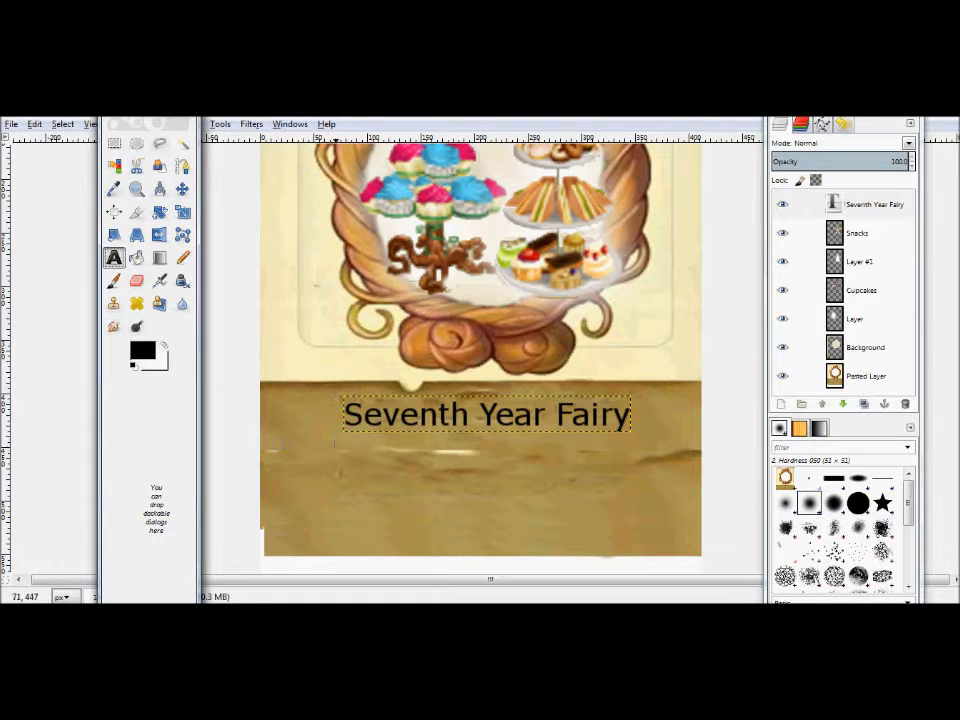
click(330, 442)
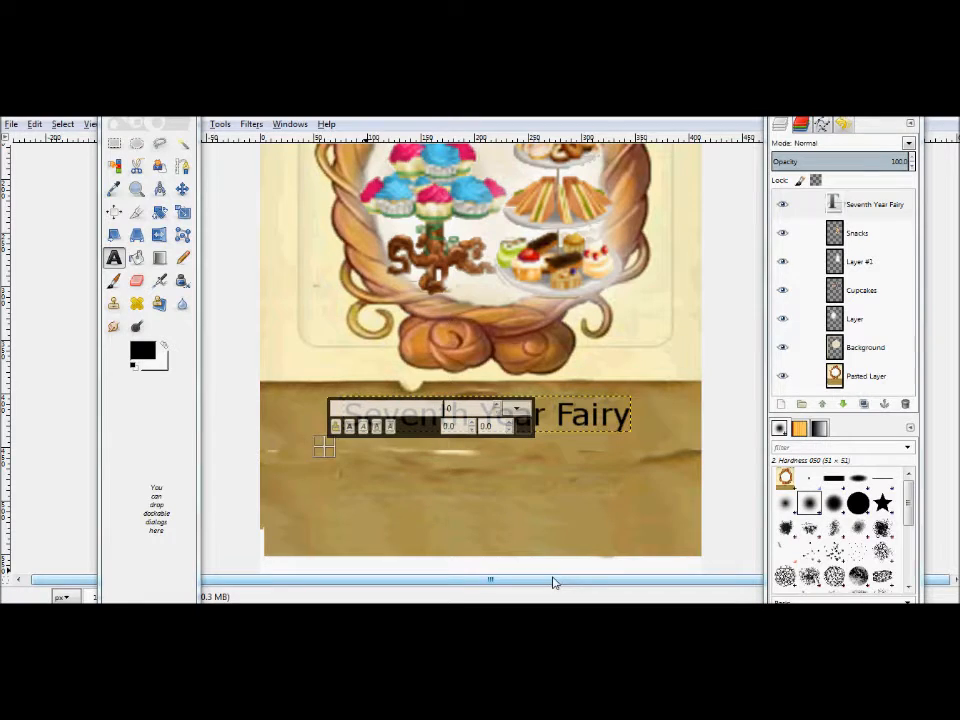
text(C)
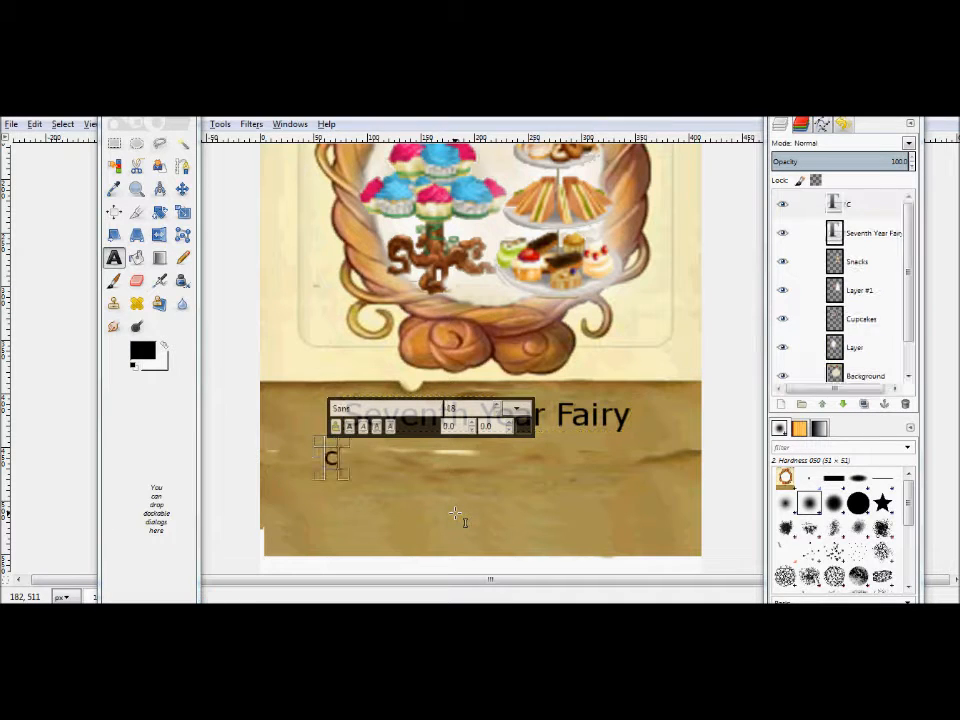
text(ongradu)
key(BackSpace)
key(BackSpace)
text(gulations on your seventh year in Pixie Hollow!)
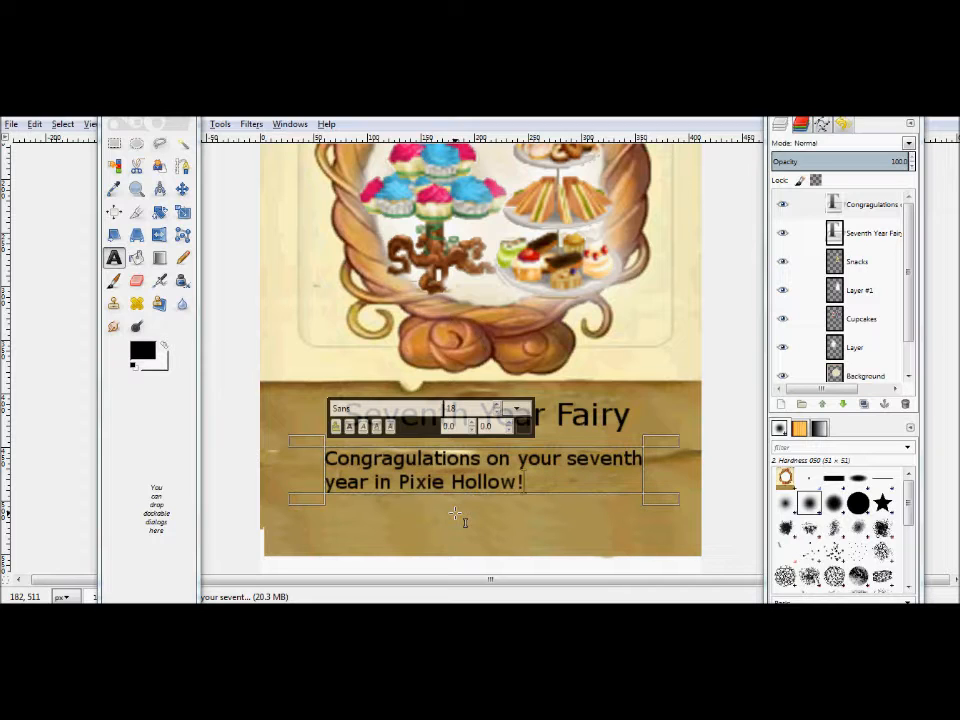
click(182, 188)
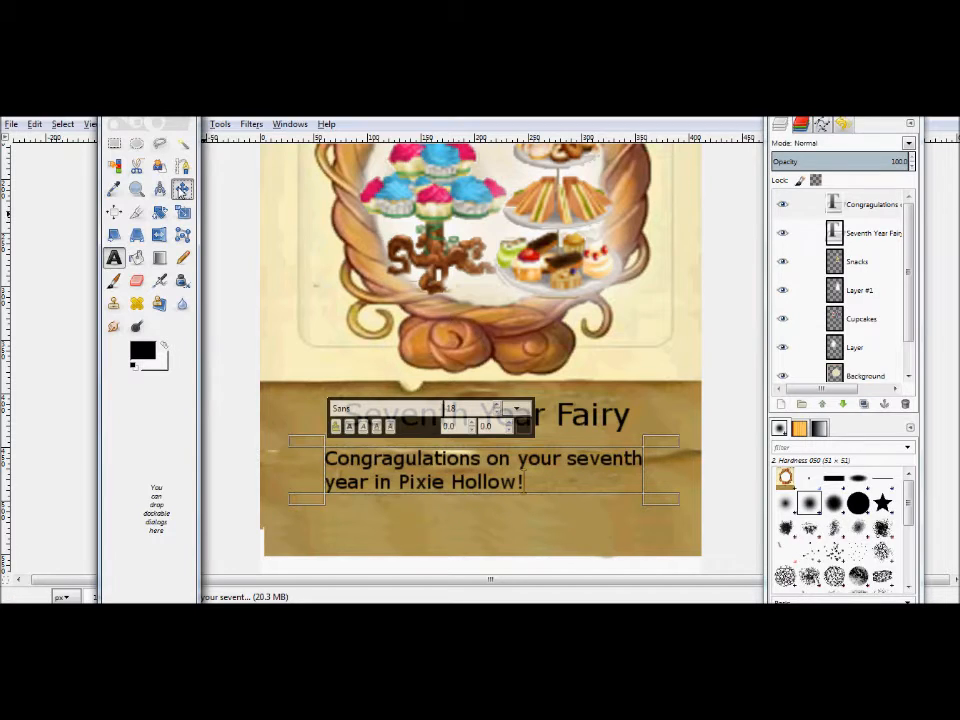
mouse_move(466, 463)
mouse_down()
mouse_move(458, 455)
mouse_move(467, 463)
mouse_up()
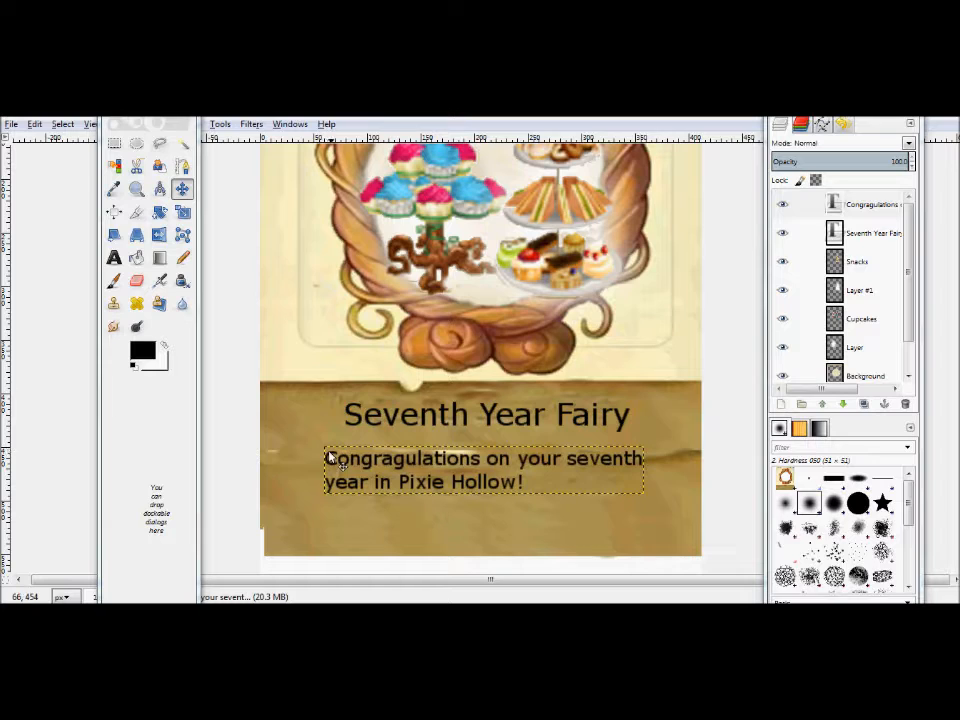